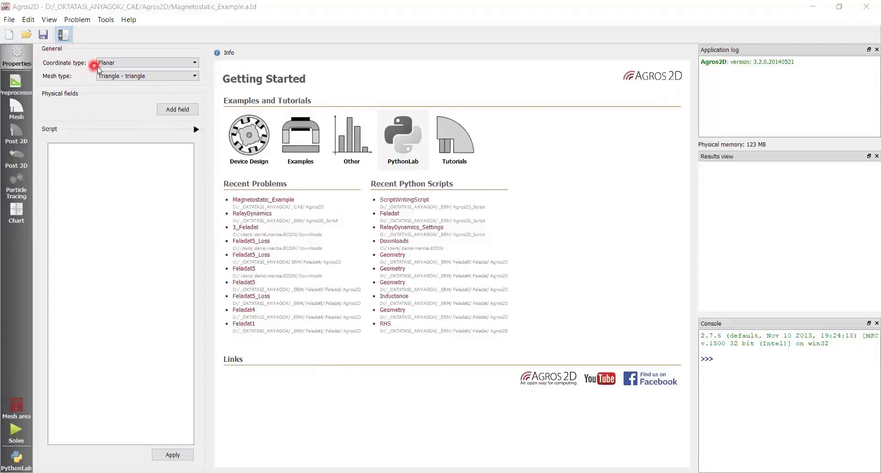
Switch the coordinate type to axisymmetric and add the Magnetic field physics.
left_click(163, 63)
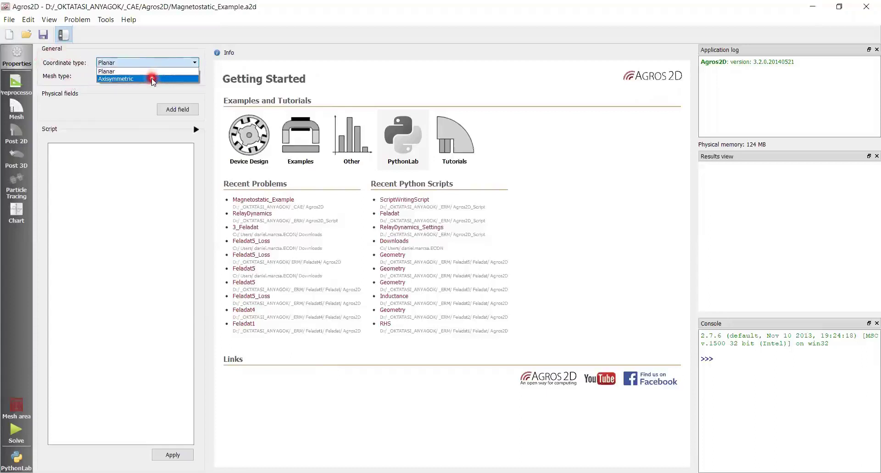
left_click(153, 80)
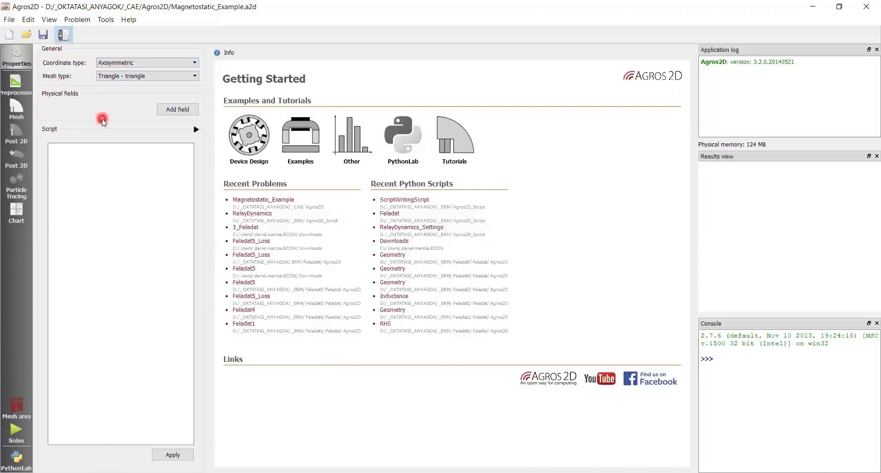
left_click(173, 109)
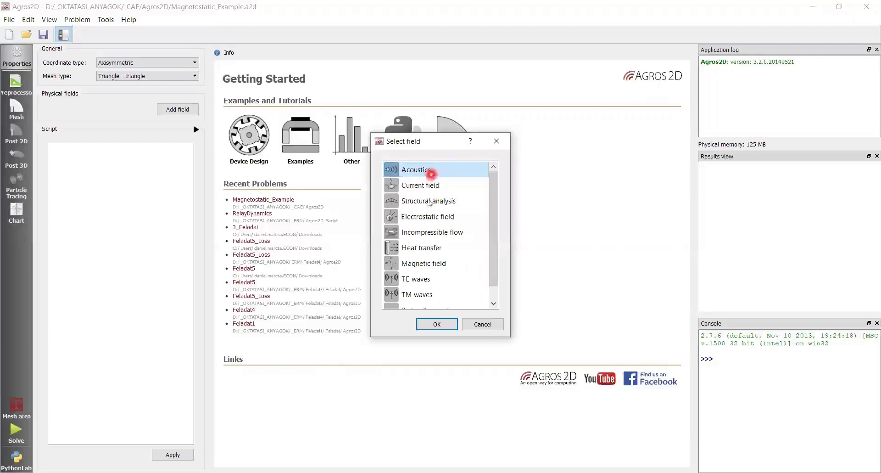
left_click(438, 265)
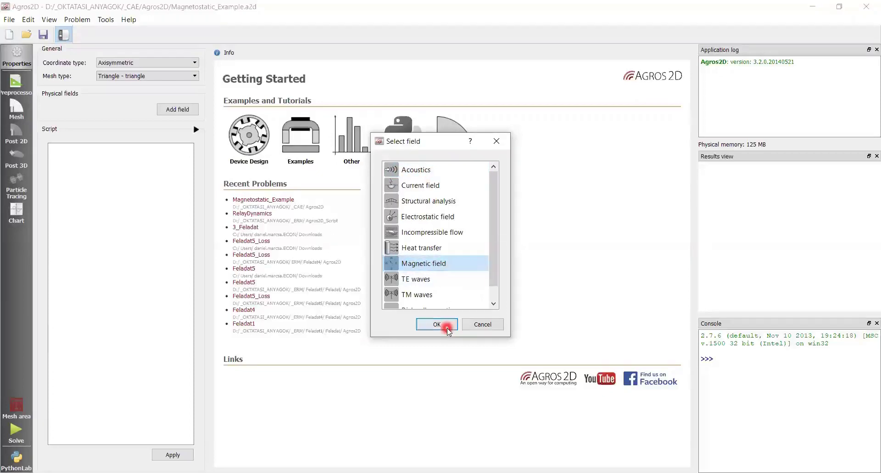
left_click(447, 327)
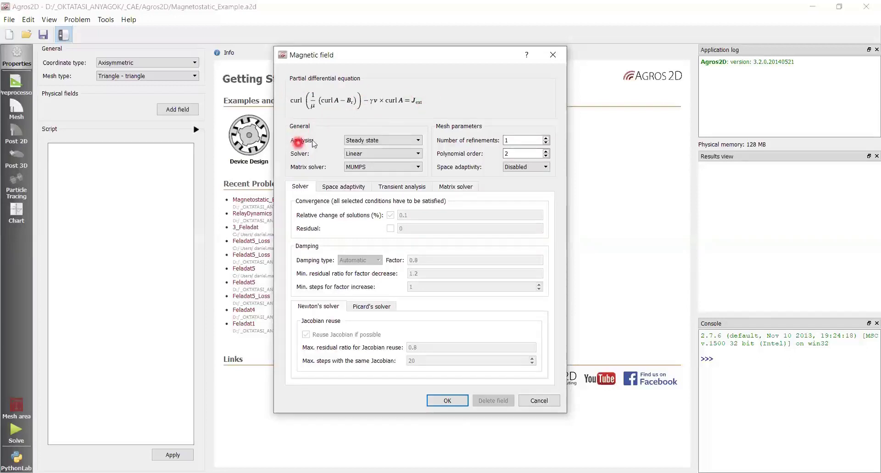
Keep the magnetic field analysis at Steady state and bring up the solver choices.
left_click(406, 142)
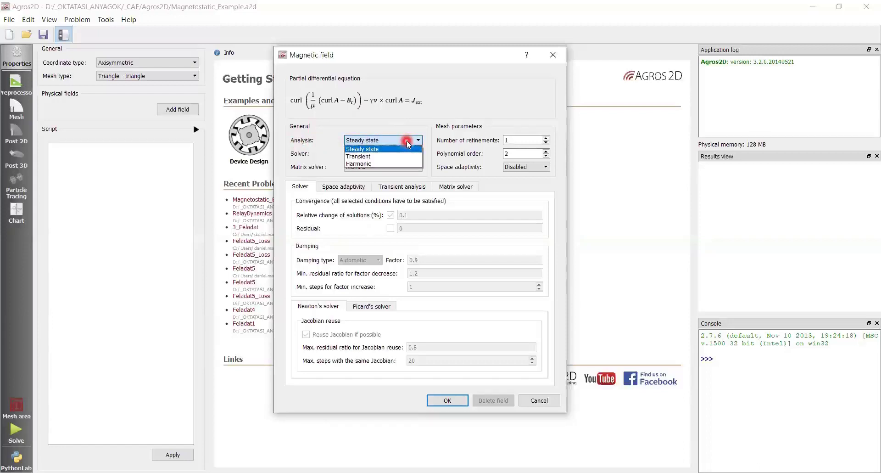
left_click(406, 140)
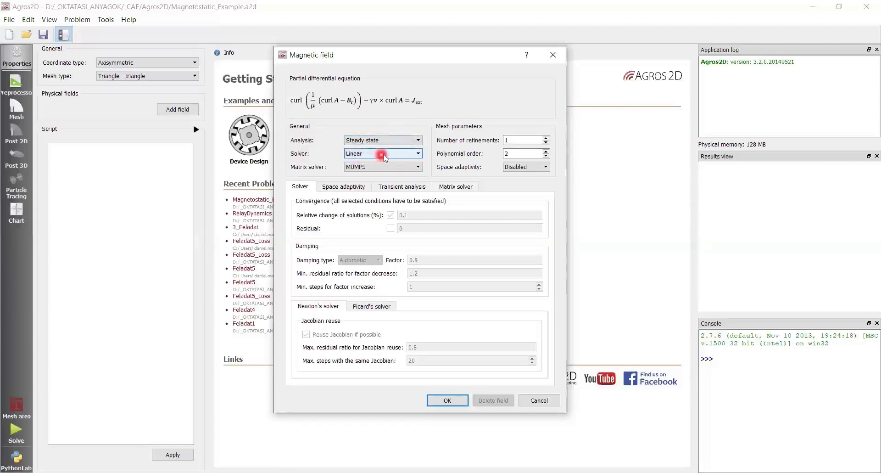
left_click(384, 158)
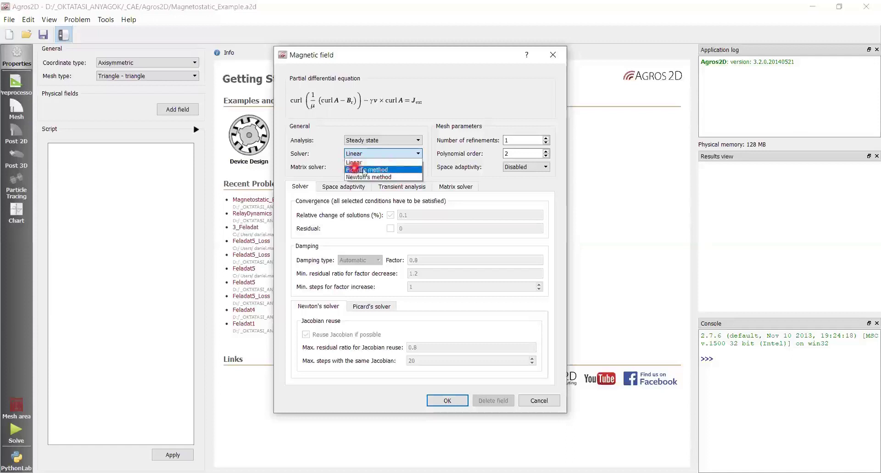
Set the magnetic field to Picard's method with polynomial order 3, confirm, and go to geometry editing.
left_click(381, 170)
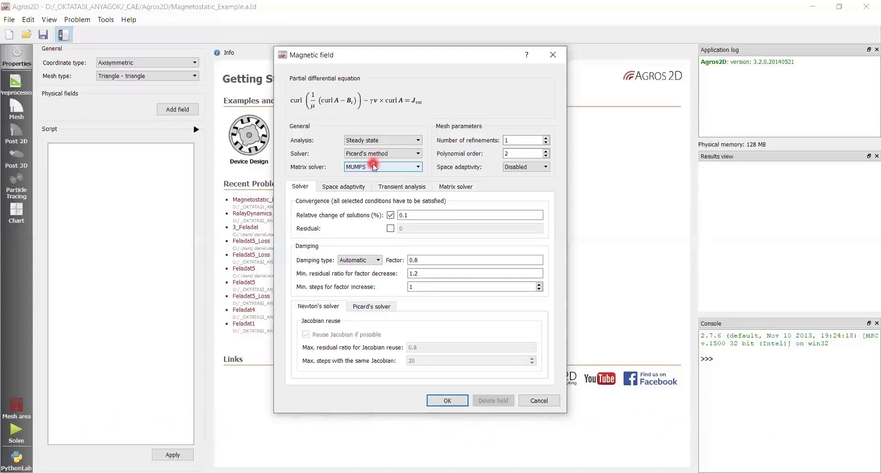
left_click(547, 153)
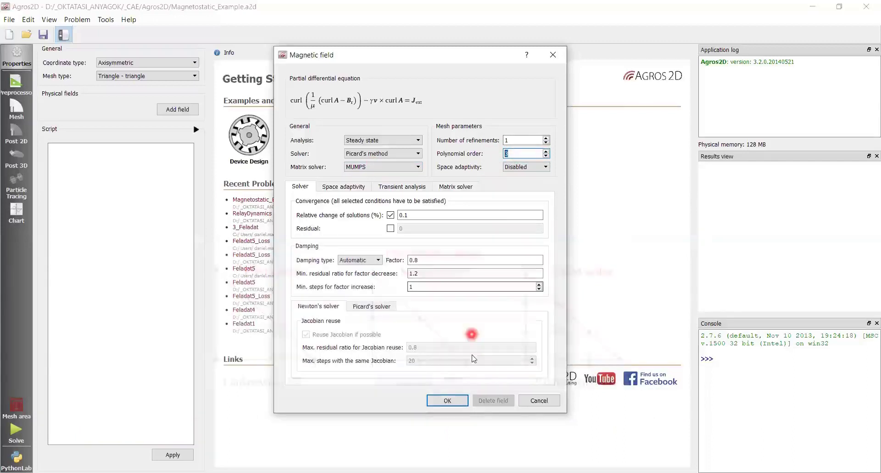
left_click(448, 402)
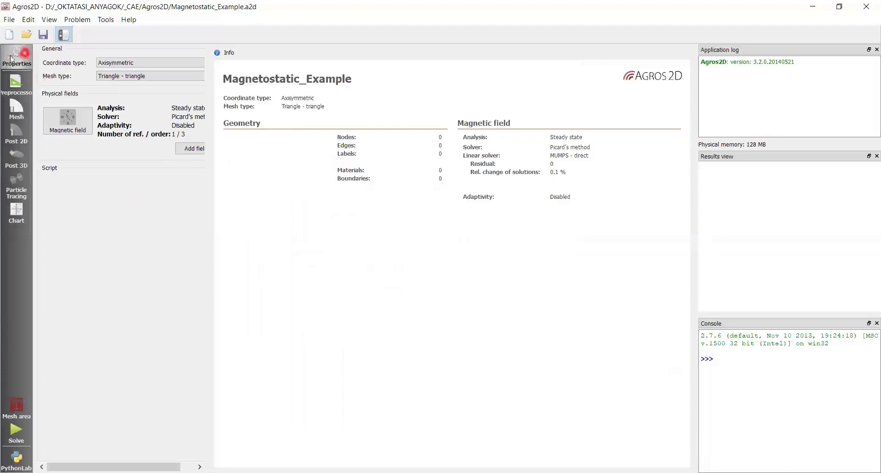
left_click(59, 122)
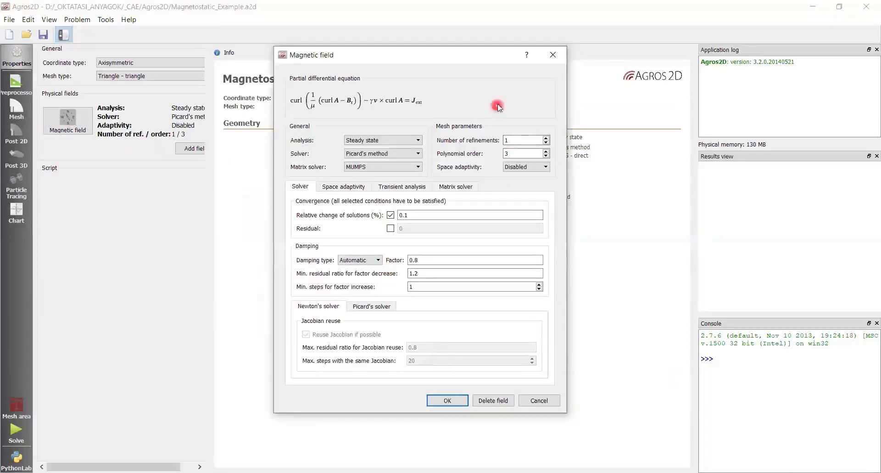
left_click(556, 58)
Switch to the geometry editor and zoom out until it spans about ±1.25 m.
left_click(17, 89)
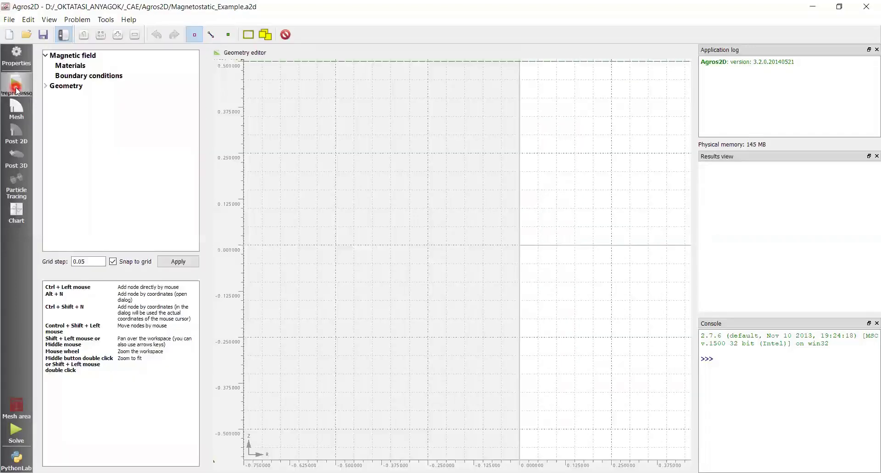
scroll(324, 270, "down", 2)
scroll(325, 271, "down", 1)
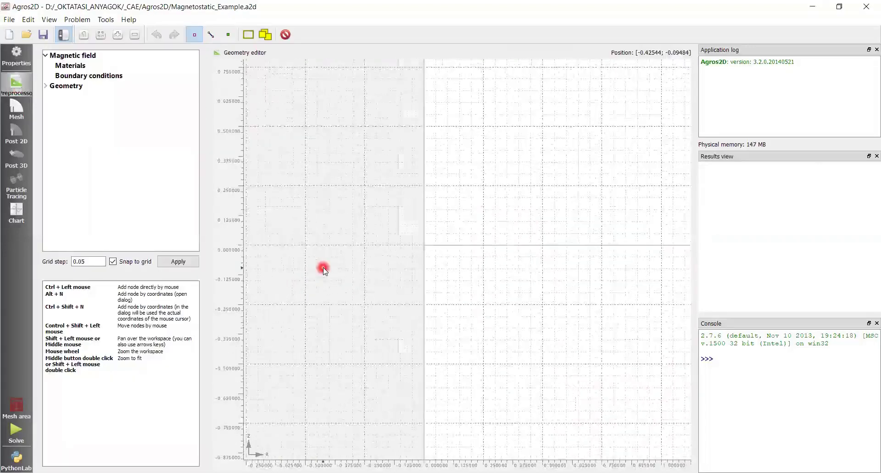
scroll(323, 270, "down", 2)
scroll(323, 268, "down", 1)
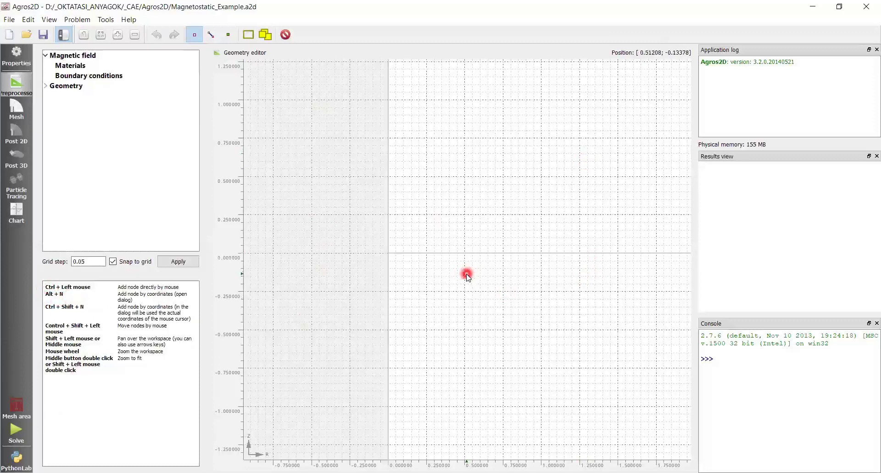
key("alt+n")
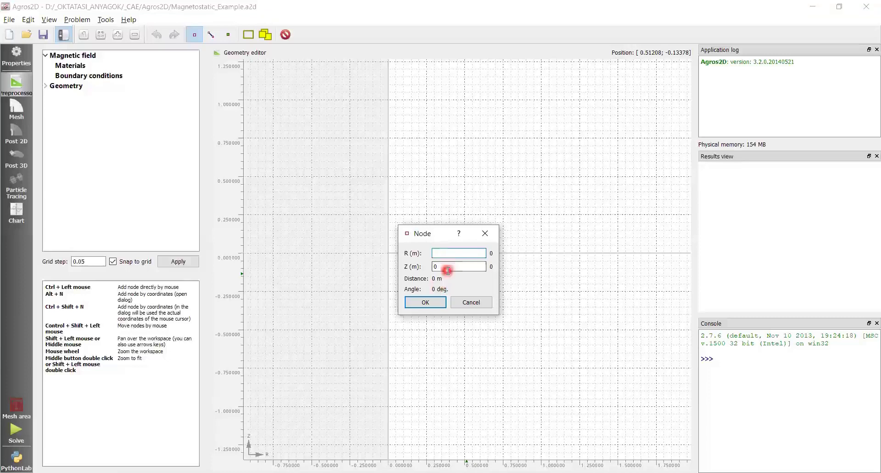
type("0")
double_click(449, 270)
type("/1000")
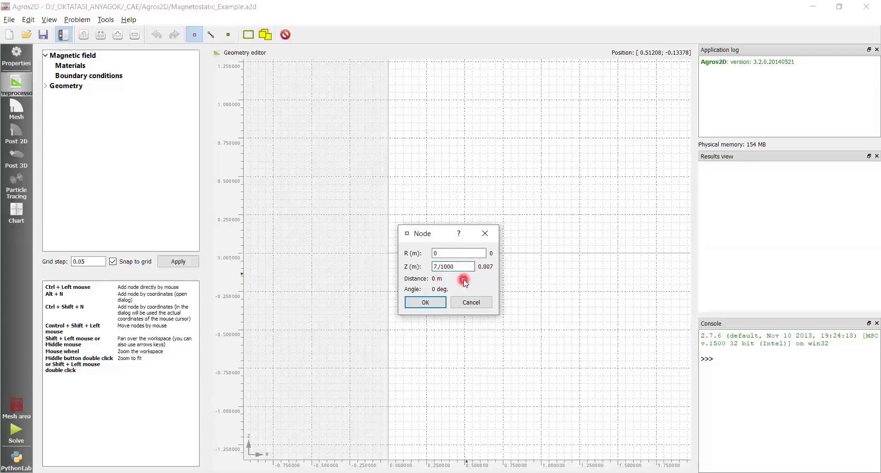
Evaluate 7/1000, 7./1000 and 7/1000. in the Python console to compare integer and float division.
left_click(485, 236)
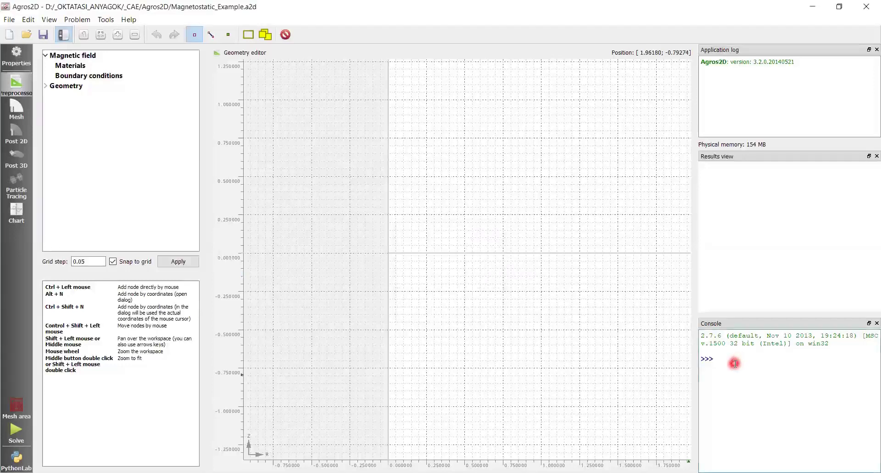
type("7/1000")
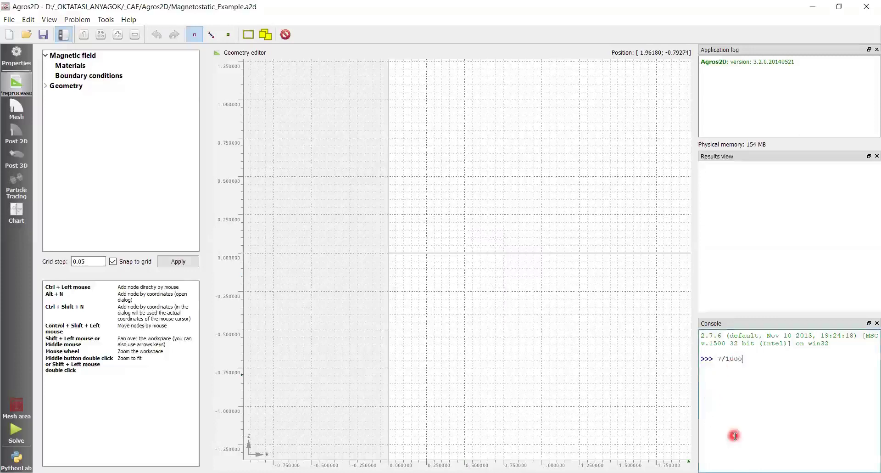
key("Return")
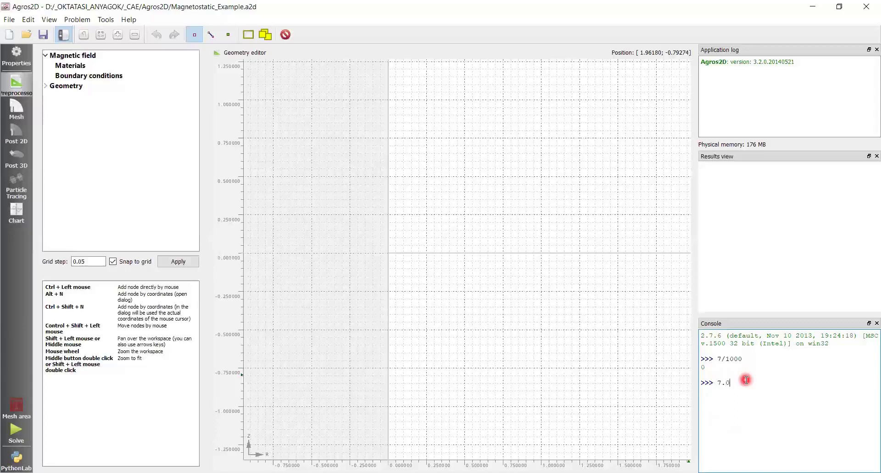
key("BackSpace")
type("100")
key("Return")
type("7/1000.")
key("Return")
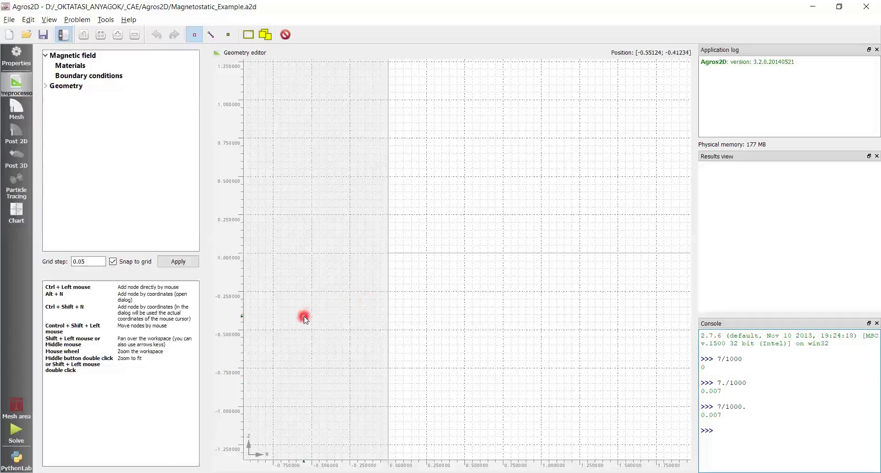
Add axis nodes at R 0, Z 0.007 and R 0, Z -0.007.
key("alt+n")
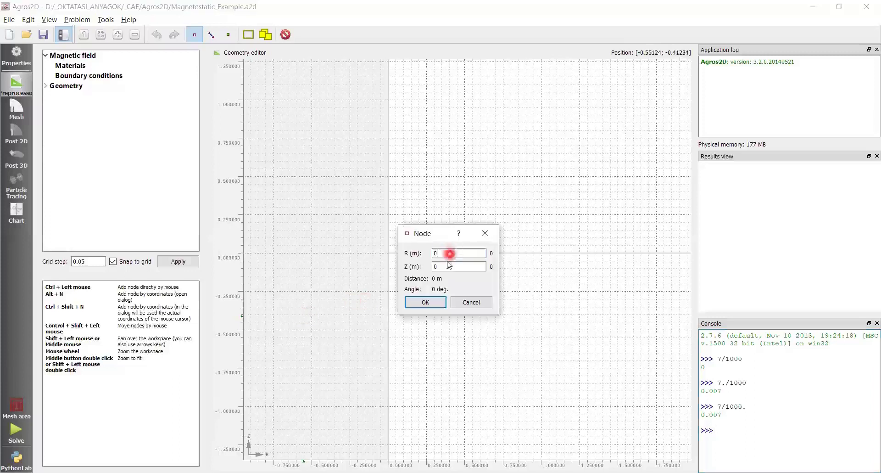
left_click(446, 268)
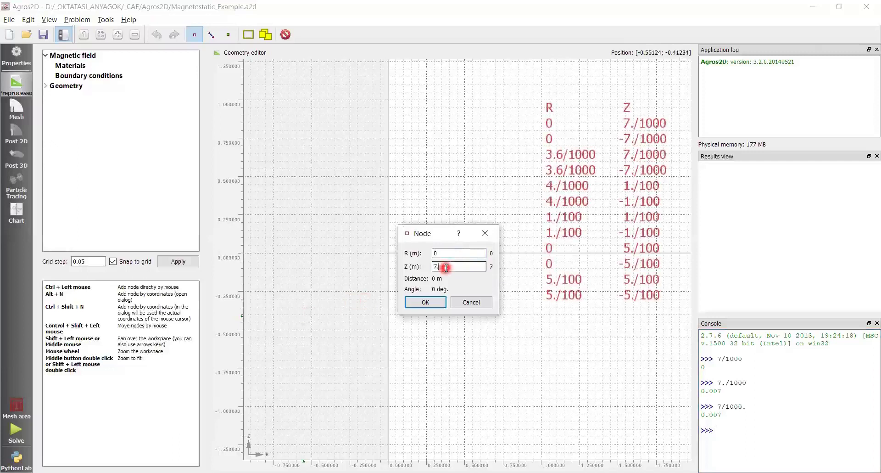
type("7./1000")
key("Return")
key("alt+n")
type("-7./1000")
key("Return")
Add nodes at R 0.0036, Z 0.007 and R 0.0036, Z -0.007.
key("alt+n")
type("3.6/1000")
key("Tab")
type("7./1000")
key("Return")
key("alt+n")
type("-3.6/1000")
key("Home")
key("Delete")
key("Delete")
key("Tab")
type("-7./1000")
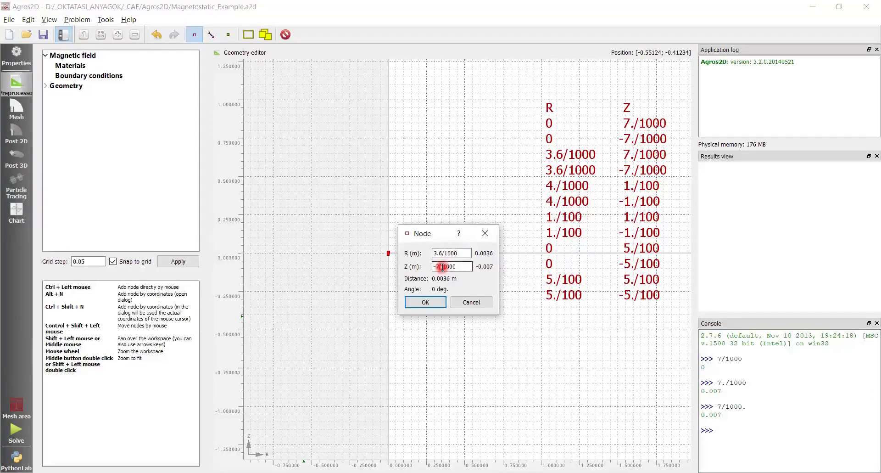
key("Return")
Add a node at (0.004, 0.01) and a temporary node at (0, -1).
key("alt+n")
type("4./1000")
key("Tab")
type("1/100")
key("Return")
key("alt+n")
key("Tab")
type("-1")
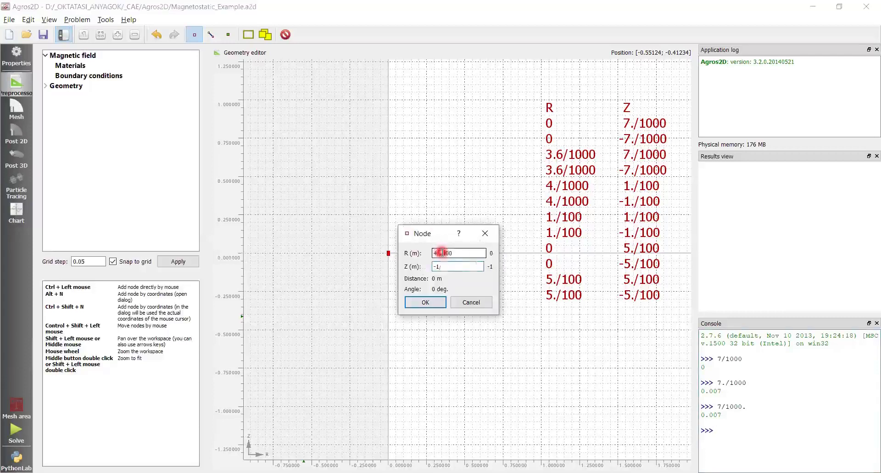
key("Return")
Edit the coil corner nodes, moving the Z -1 node to (0.004, -0.01).
double_click(388, 406)
type("4/1000")
left_click(261, 243)
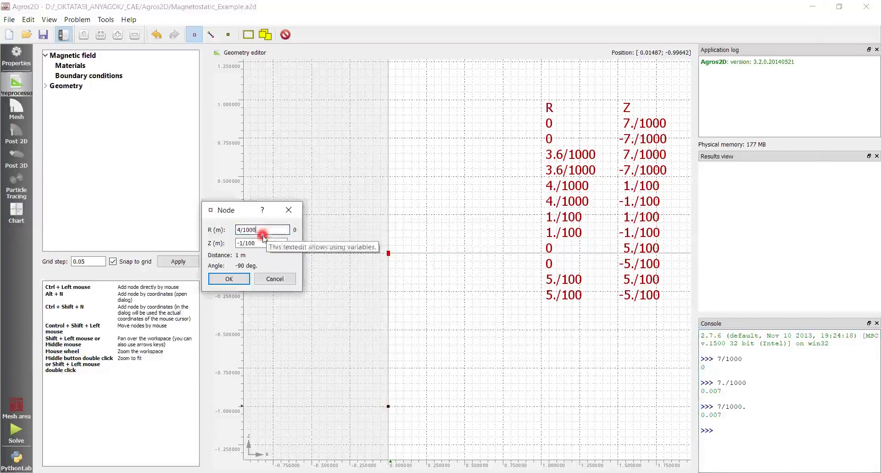
type("-1/100")
key("Return")
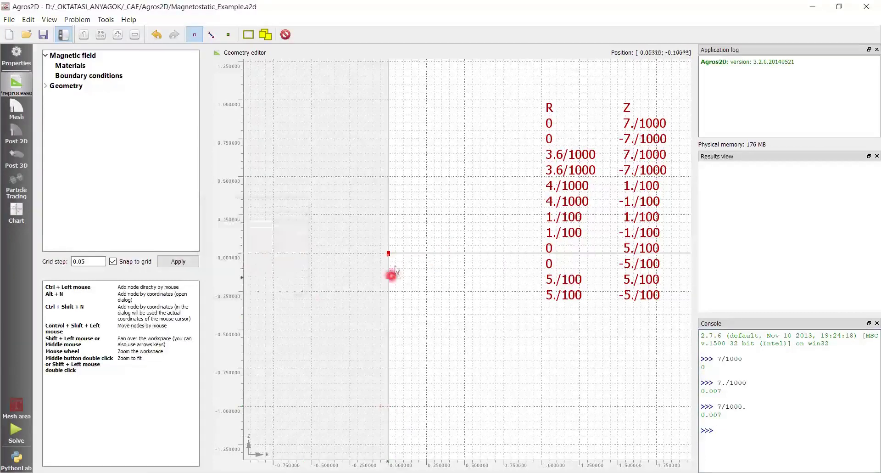
left_click(82, 35)
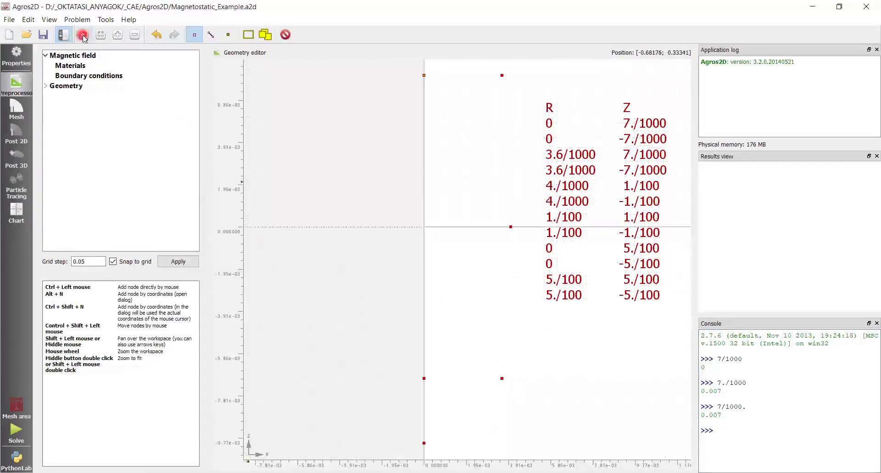
double_click(424, 444)
left_click(244, 243)
key("Return")
double_click(511, 226)
type("1/100")
left_click(250, 243)
key("Return")
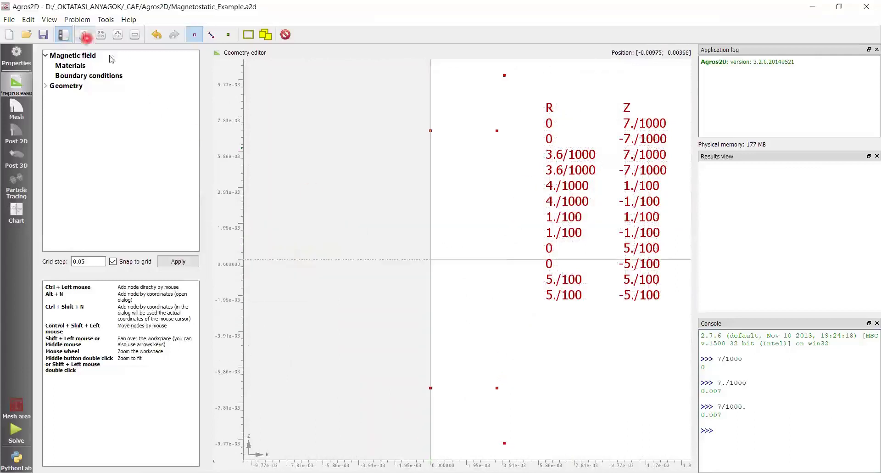
Add the coil's outer corner nodes at (0.01, 0.01) and (0.01, -0.01).
key("alt+n")
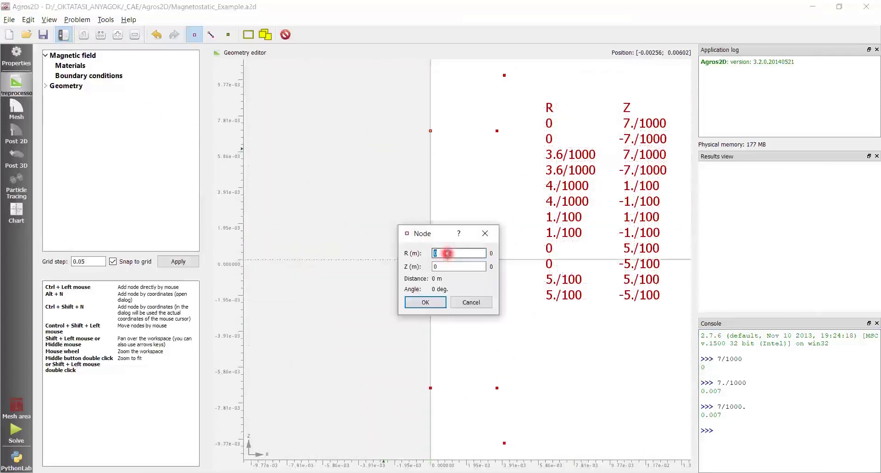
type("1/100")
key("Tab")
type("1/100")
key("Return")
key("alt+n")
type("1/100")
key("Tab")
type("-1/100")
key("Return")
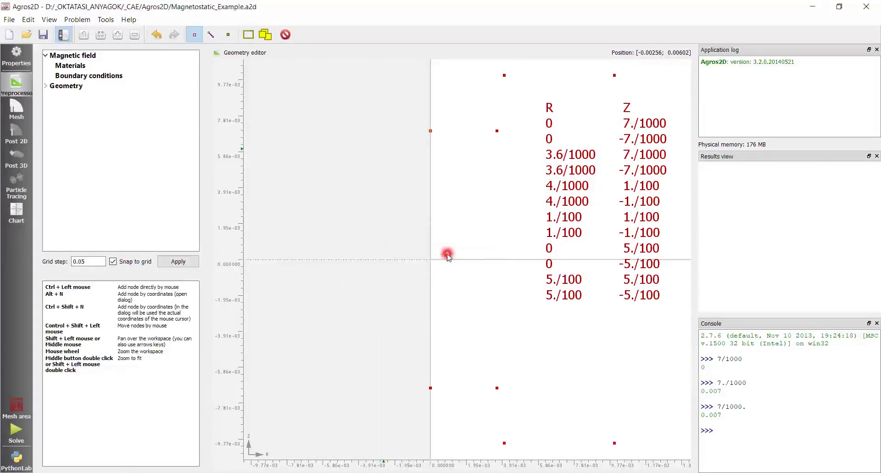
Add the axis boundary nodes at Z 0.05 and Z -0.05.
key("alt+n")
key("Tab")
type("5./100")
key("Return")
key("alt+n")
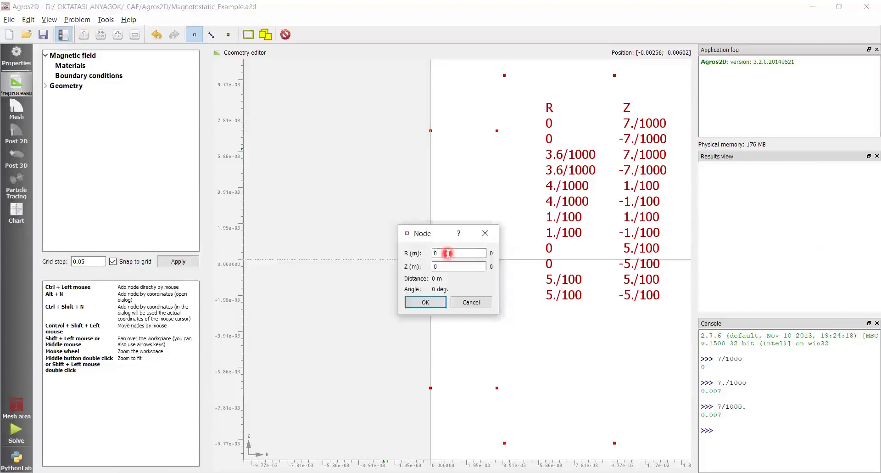
key("Tab")
type("-5./100")
key("Return")
Add the outer boundary corner node at (0.05, -0.05).
key("alt+n")
type("5./100")
key("Tab")
type("5./100")
key("ctrl+a")
type("-5./100")
key("Return")
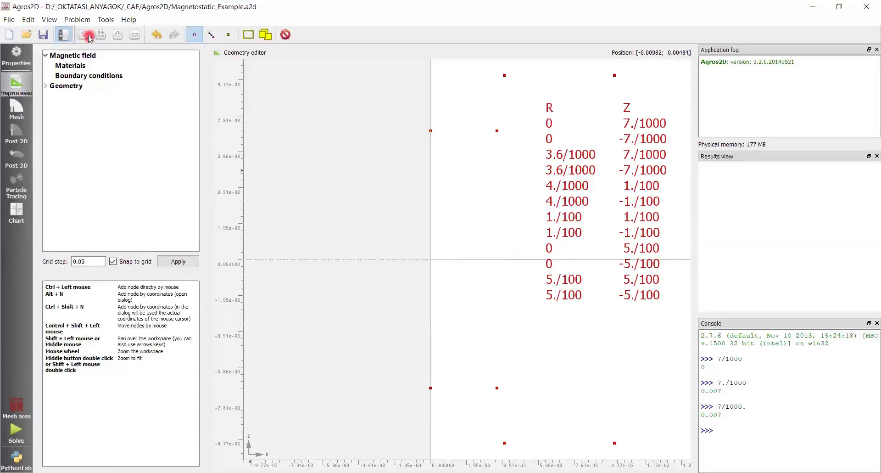
double_click(449, 161, "shift")
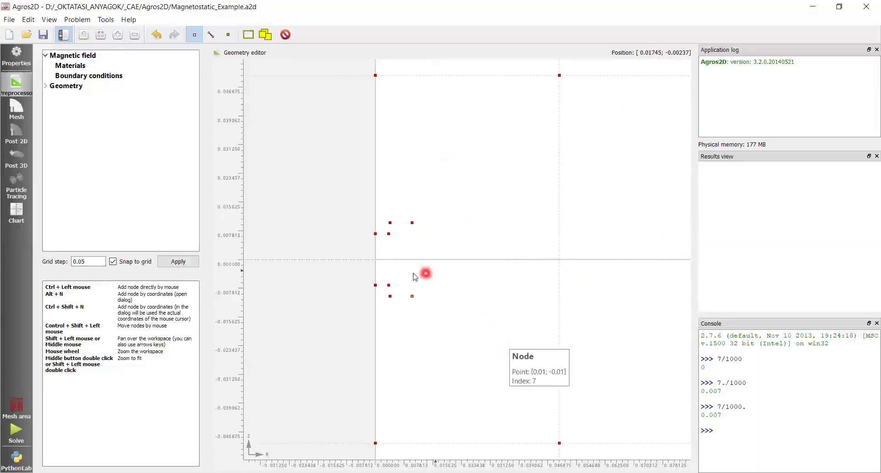
Drag the coil's upper inner corner node onto R 0.004 m, Z 0.01 m.
scroll(367, 267, "up", 5)
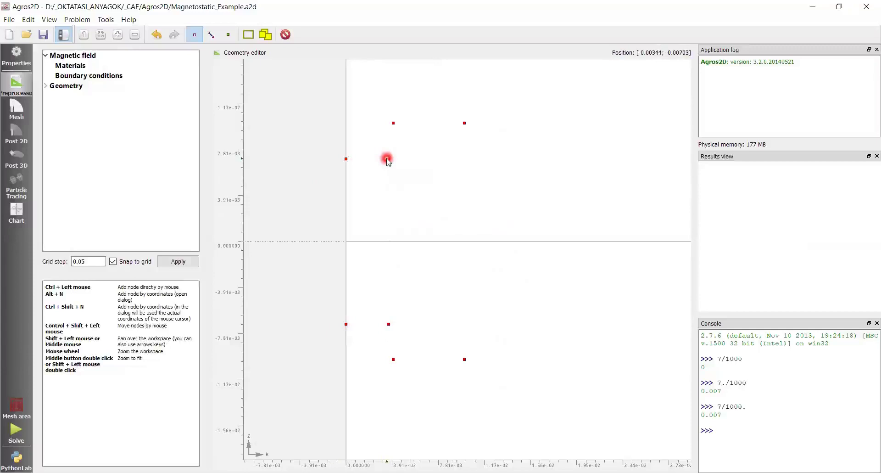
mouse_move(388, 159)
left_click_drag(388, 160, 433, 122)
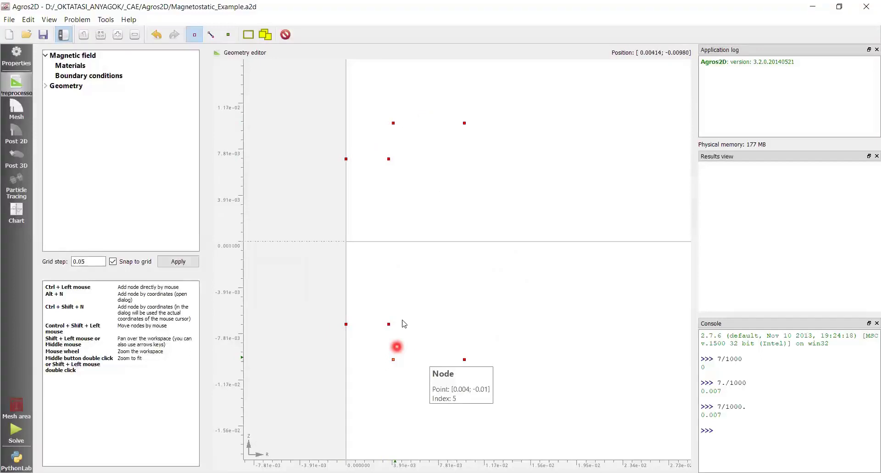
scroll(405, 212, "down", 2)
scroll(429, 175, "down", 1)
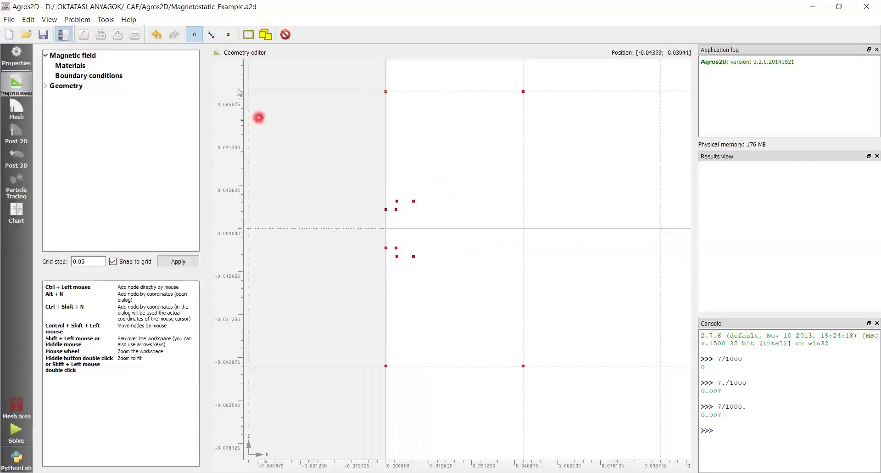
Draw edges for the core along the axis and the coil's side and top.
left_click(212, 35)
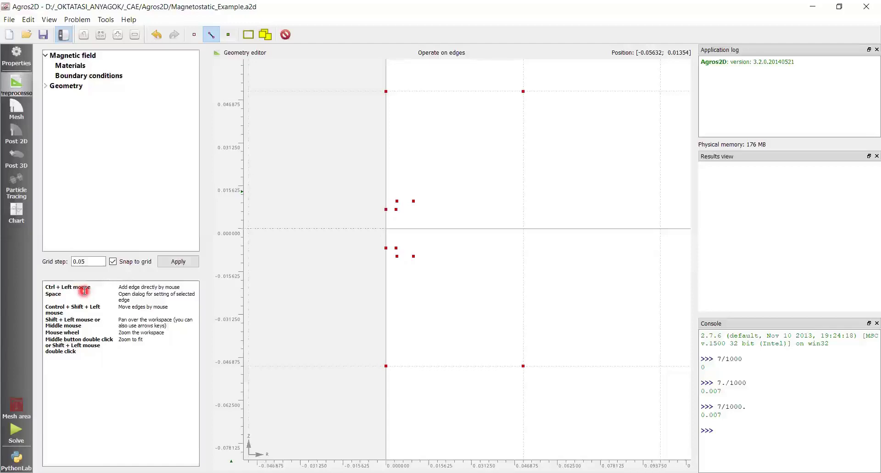
scroll(368, 216, "up", 3)
scroll(462, 245, "up", 2)
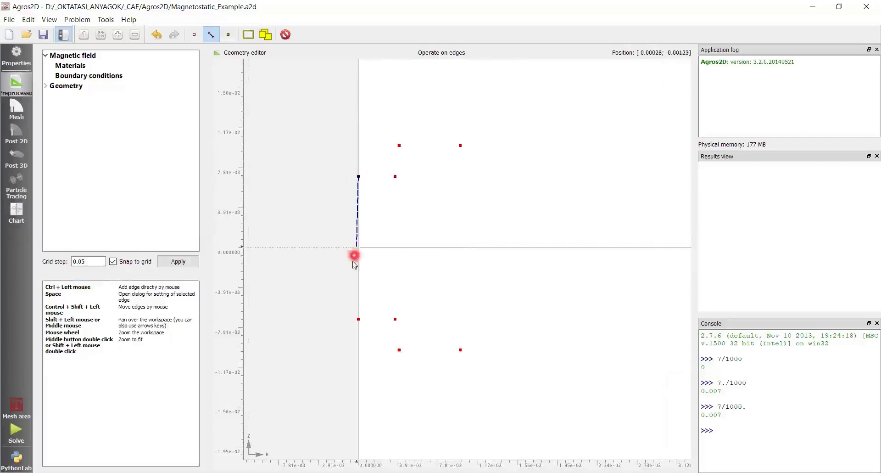
mouse_move(359, 177)
left_mouse_down()
mouse_move(358, 321)
mouse_move(397, 322)
mouse_move(396, 179)
mouse_move(359, 177)
left_mouse_up()
mouse_move(401, 146)
left_mouse_down()
mouse_move(401, 348)
mouse_move(460, 350)
mouse_move(460, 145)
left_mouse_up()
left_click_drag(400, 145, 461, 145)
scroll(480, 197, "down", 2)
scroll(483, 205, "down", 2)
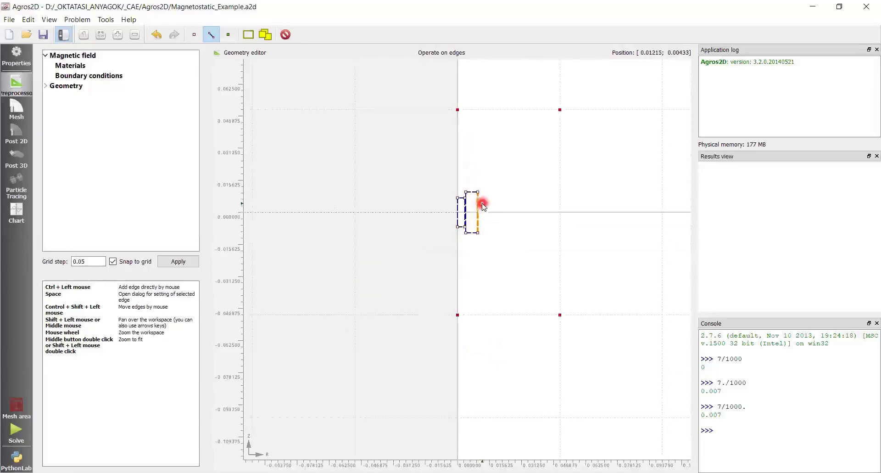
scroll(464, 104, "up", 1)
scroll(464, 104, "up", 1)
scroll(497, 207, "down", 2)
scroll(498, 203, "up", 1)
Draw the axis, bottom and top edges of the ±0.05 m outer boundary rectangle.
left_click(439, 83)
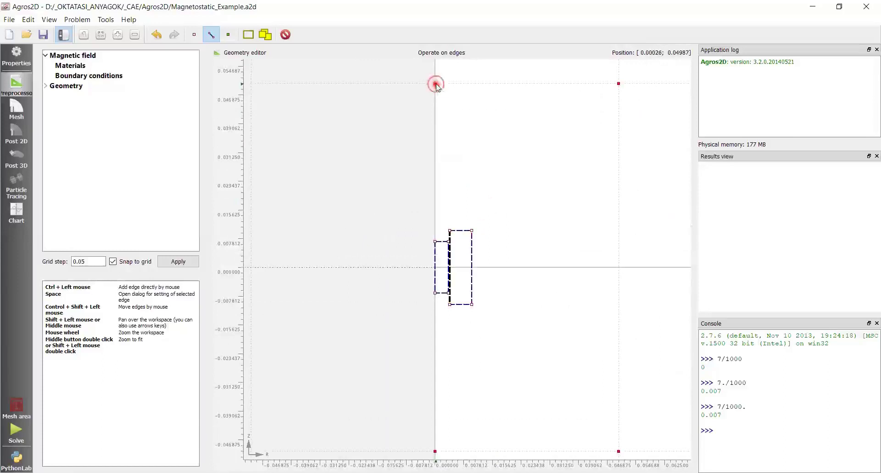
left_click_drag(437, 86, 385, 368)
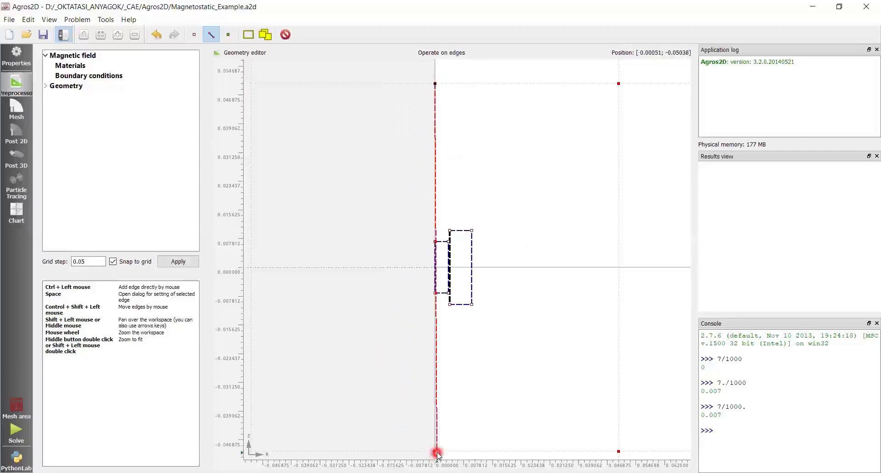
mouse_move(386, 368)
left_mouse_down()
mouse_move(433, 229)
mouse_move(441, 243)
mouse_move(427, 250)
mouse_move(447, 367)
mouse_move(435, 451)
left_mouse_up()
left_click(434, 119)
left_click(434, 271)
left_click(434, 402)
left_click(434, 257)
left_click(434, 189)
left_click(446, 404)
left_click(437, 450)
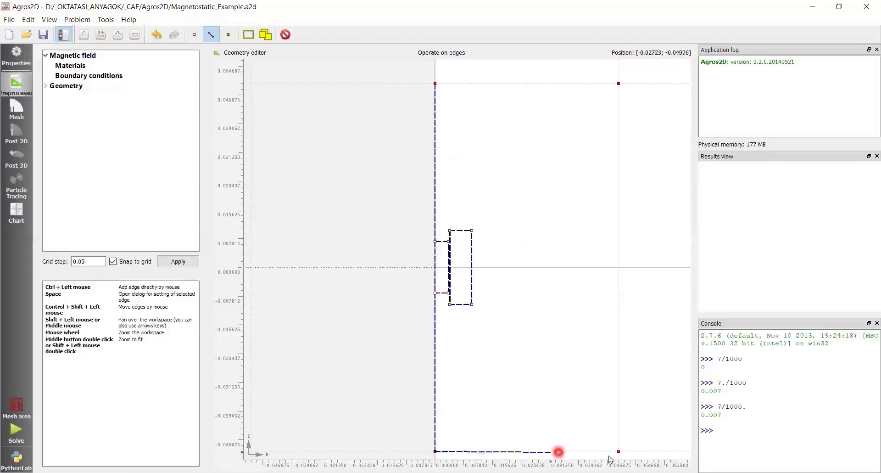
mouse_move(436, 451)
left_mouse_down()
mouse_move(619, 451)
mouse_move(623, 84)
mouse_move(440, 84)
left_mouse_up()
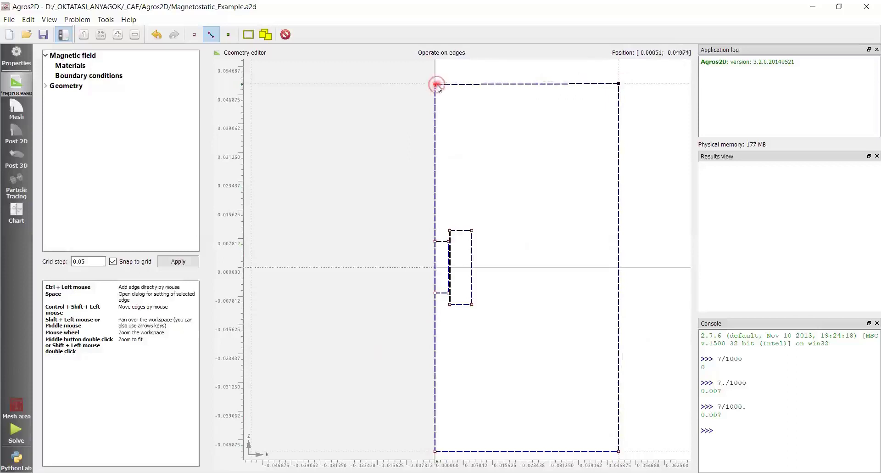
left_click(500, 266)
mouse_move(472, 268)
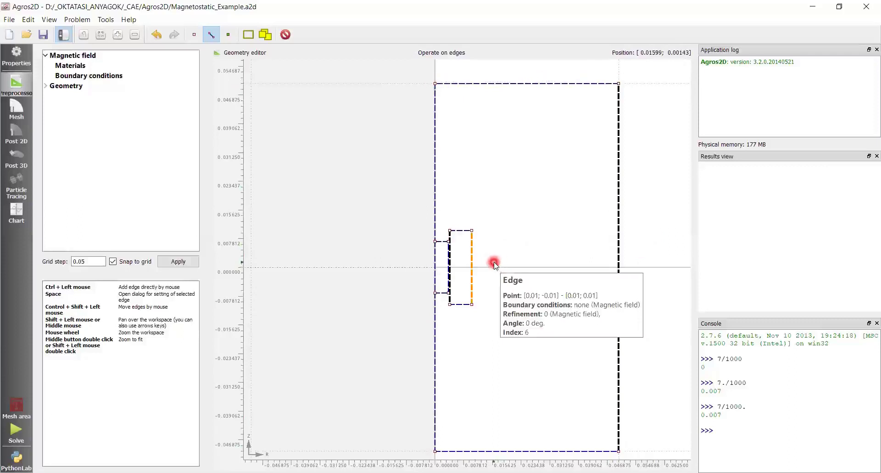
Place region labels inside the core, the coil and the surrounding air.
left_click(404, 233)
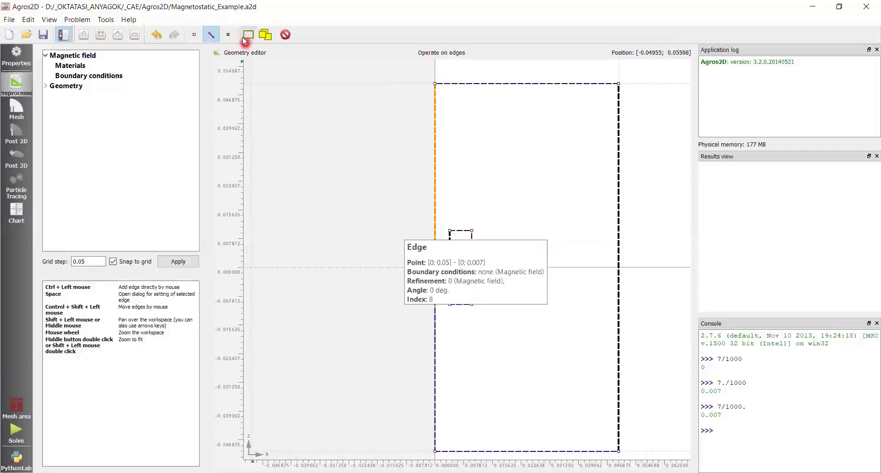
left_click(228, 34)
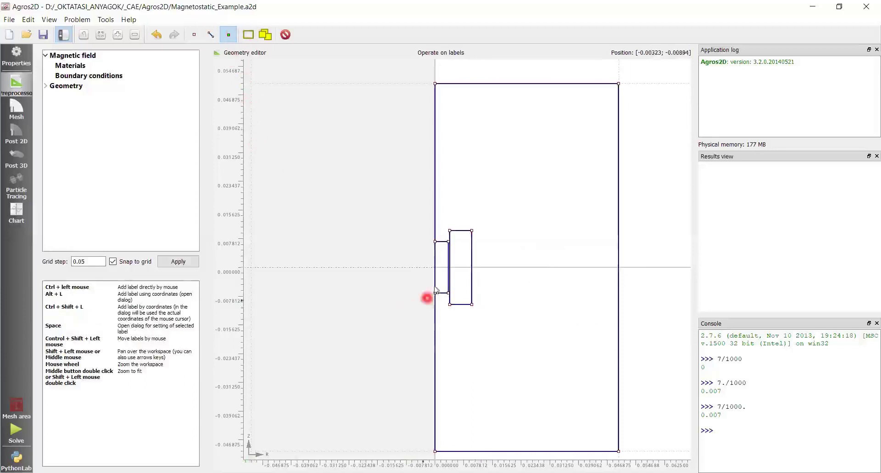
scroll(452, 272, "up", 3)
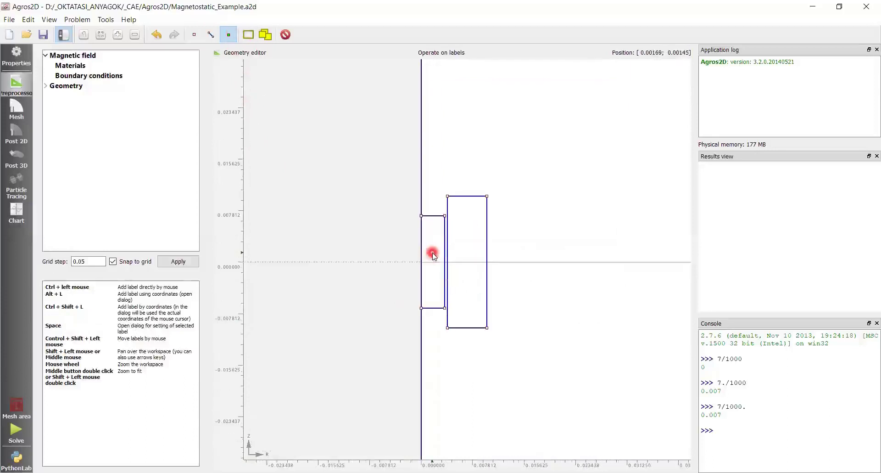
left_click(432, 254, "ctrl")
left_click(466, 249, "ctrl")
left_click(514, 248, "ctrl")
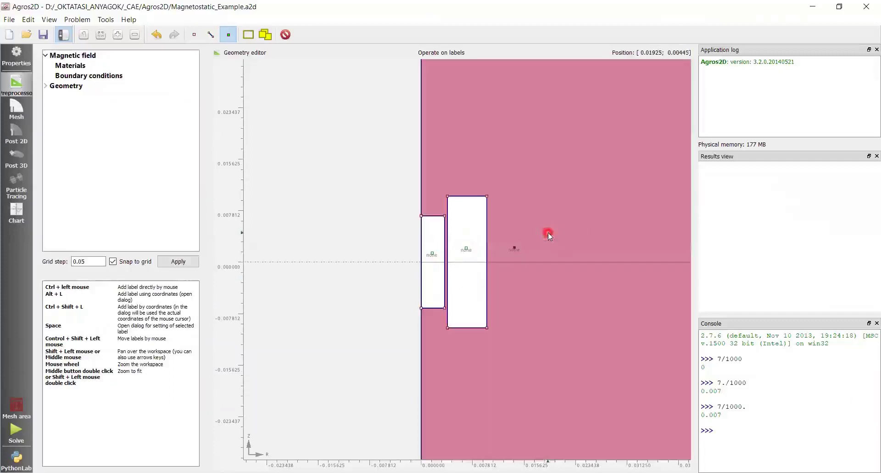
Check the core, coil and air labels by selecting and clearing them across the full geometry.
left_click(466, 231)
left_click(431, 237)
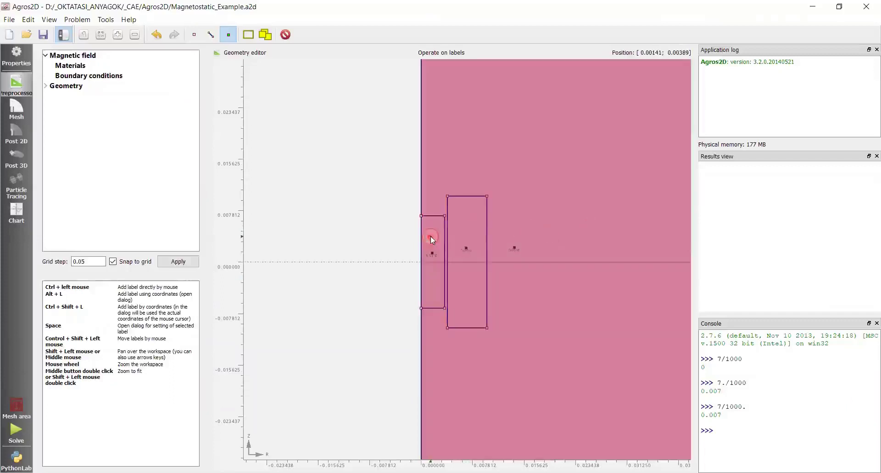
left_click(467, 236)
left_click(545, 234)
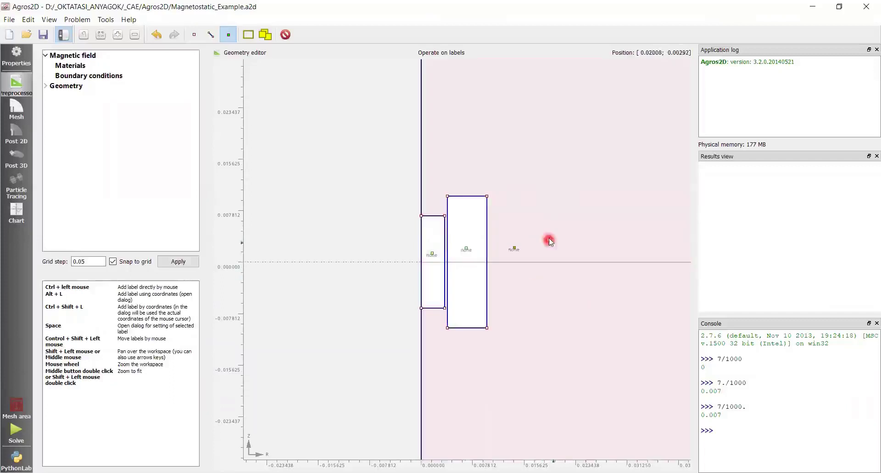
left_click(353, 256)
left_click(270, 258)
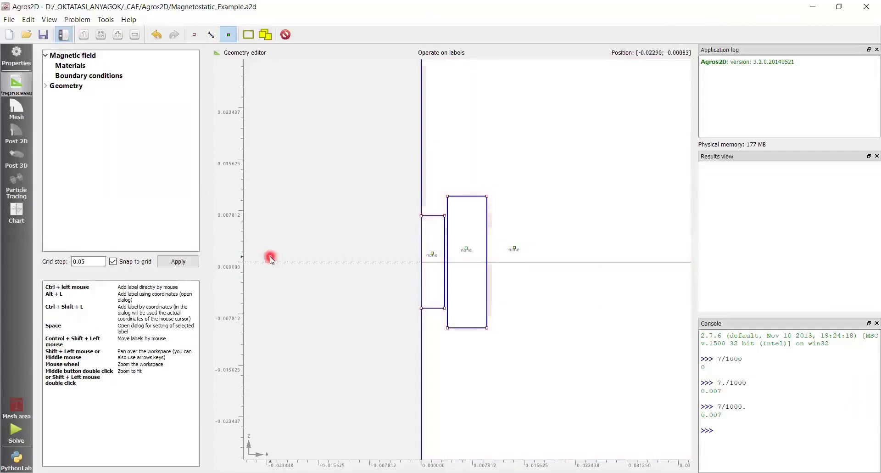
left_click(84, 34)
left_click(339, 182)
left_click(307, 294)
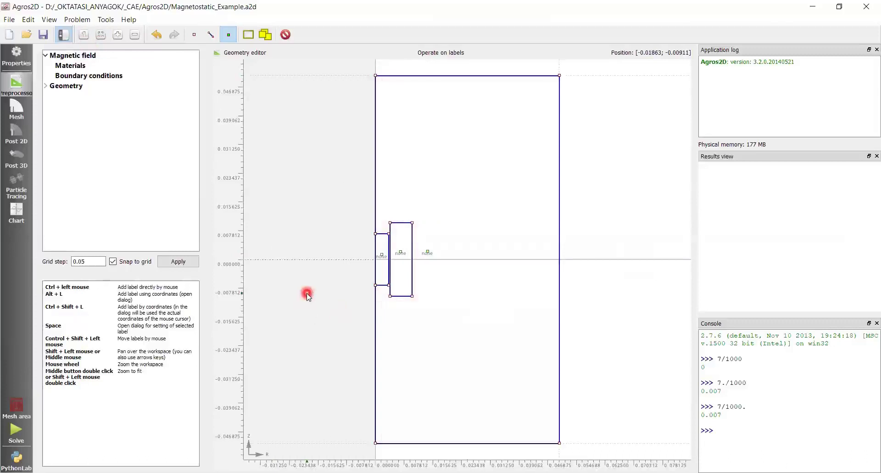
Create a new magnetic-potential boundary condition named 'Dirichlet' with A = 0.
left_click(58, 66)
left_click(81, 76)
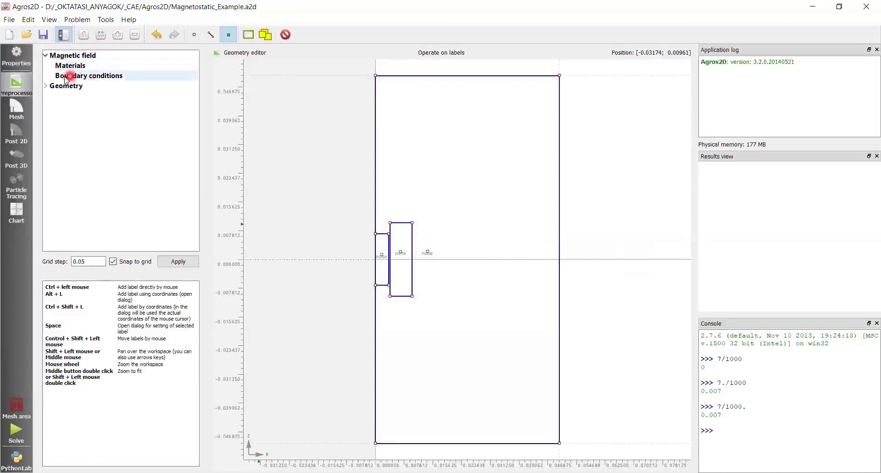
right_click(91, 79)
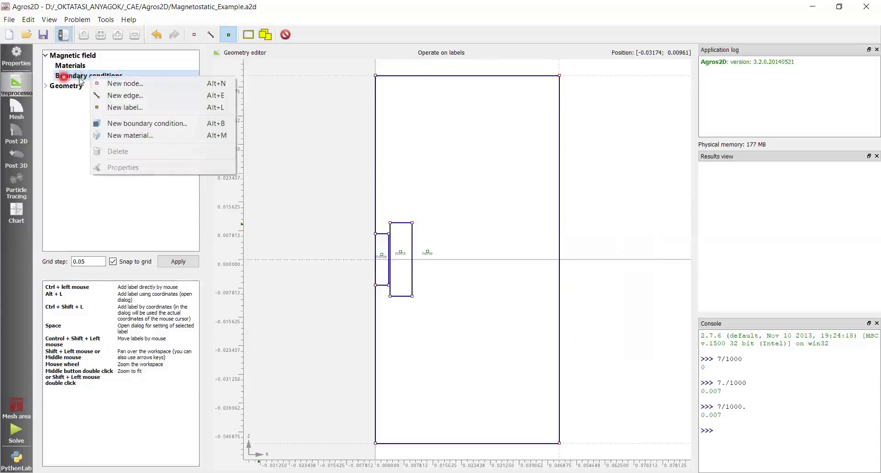
left_click(120, 124)
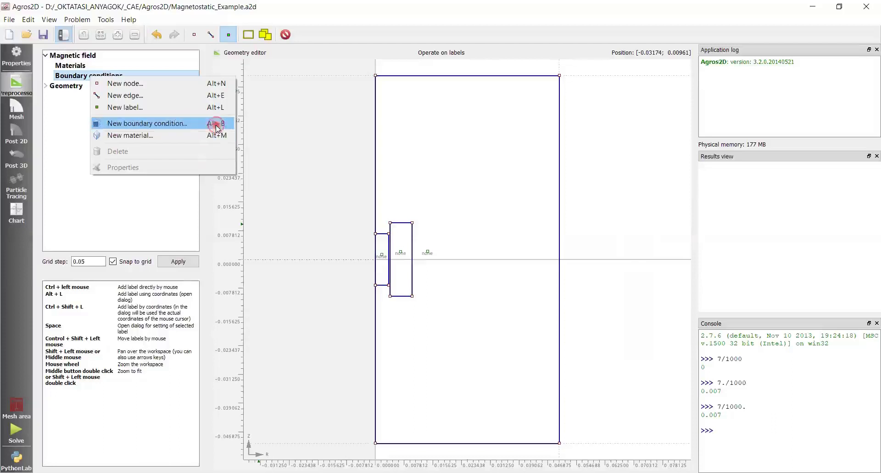
left_click(216, 123)
left_click_drag(386, 155, 281, 151)
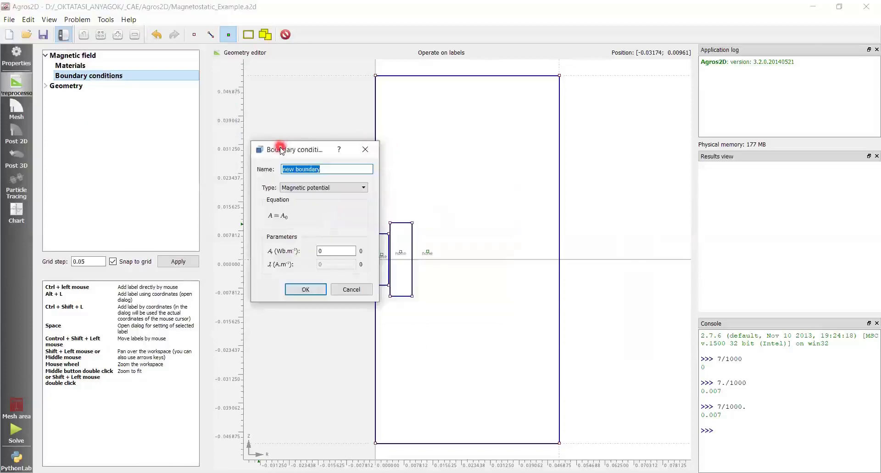
type("Dirichlet")
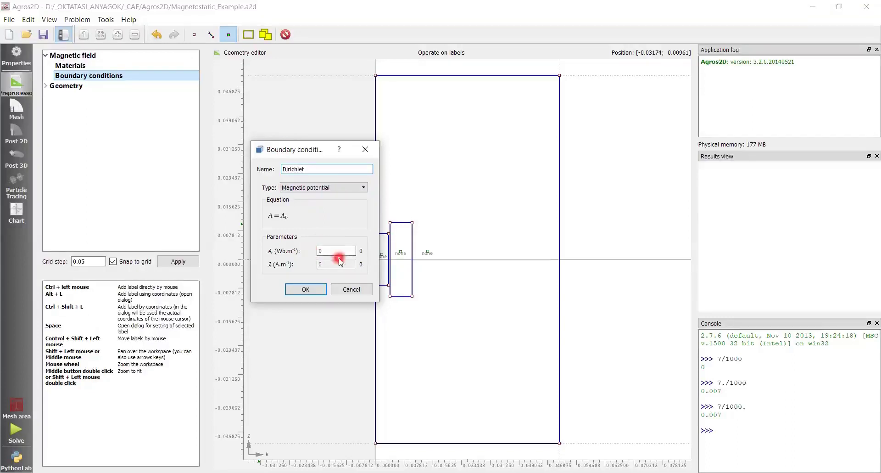
Save the Dirichlet condition and select all outer edges of the large rectangle.
left_click(308, 290)
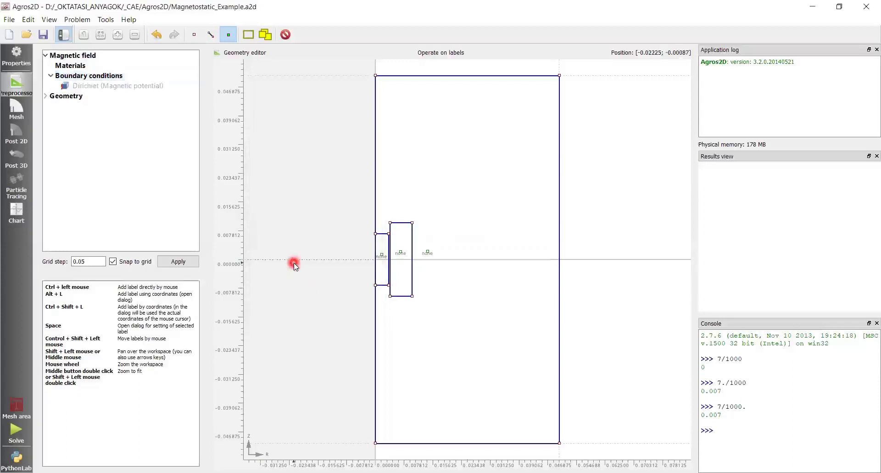
left_click(211, 35)
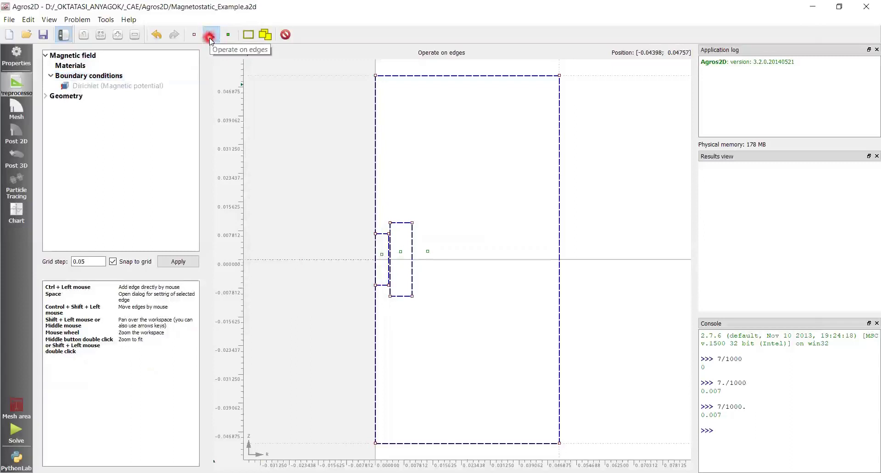
left_click(227, 114)
left_click(375, 127)
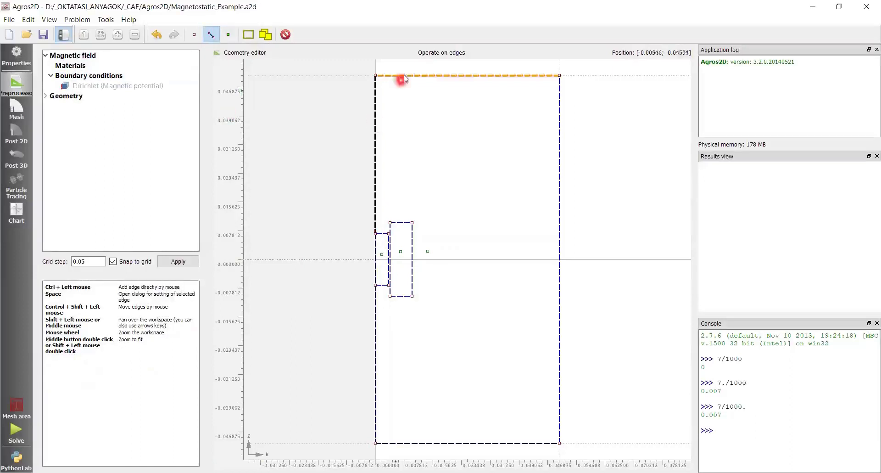
left_click(402, 75)
left_click(559, 148)
left_click(452, 443)
left_click(376, 388)
left_click(379, 268)
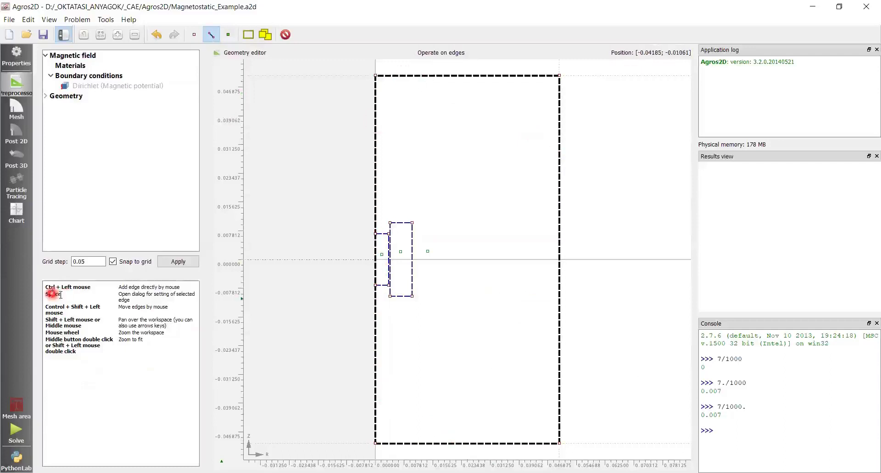
Assign Dirichlet to the selected edges and check it on individual outer edges.
key("space")
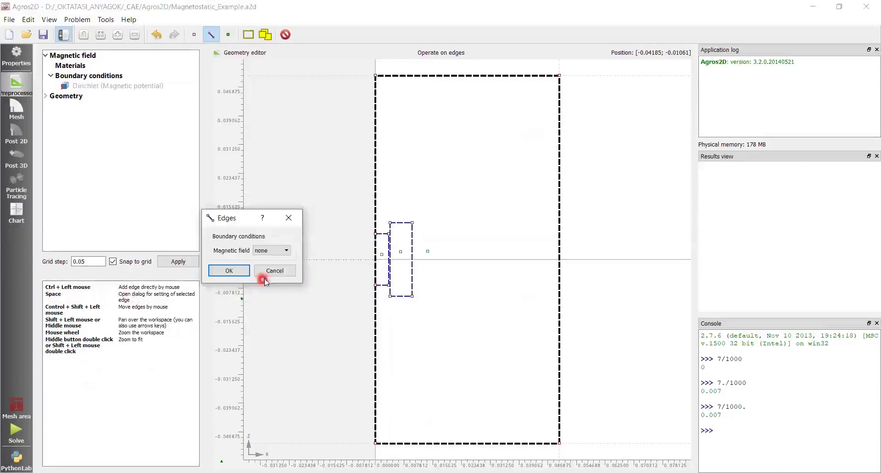
left_click(280, 251)
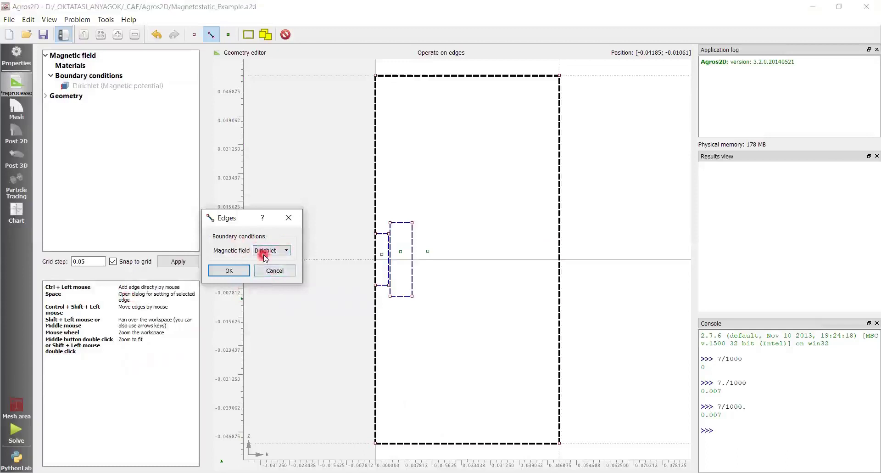
left_click(226, 271)
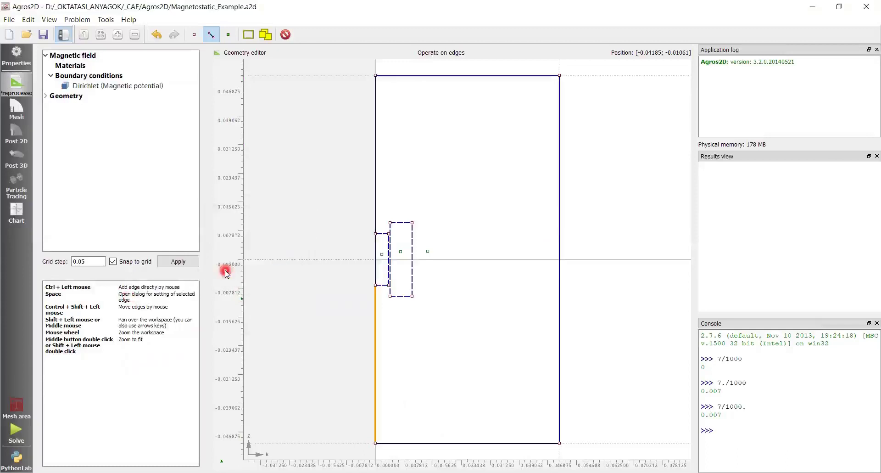
left_click(89, 86)
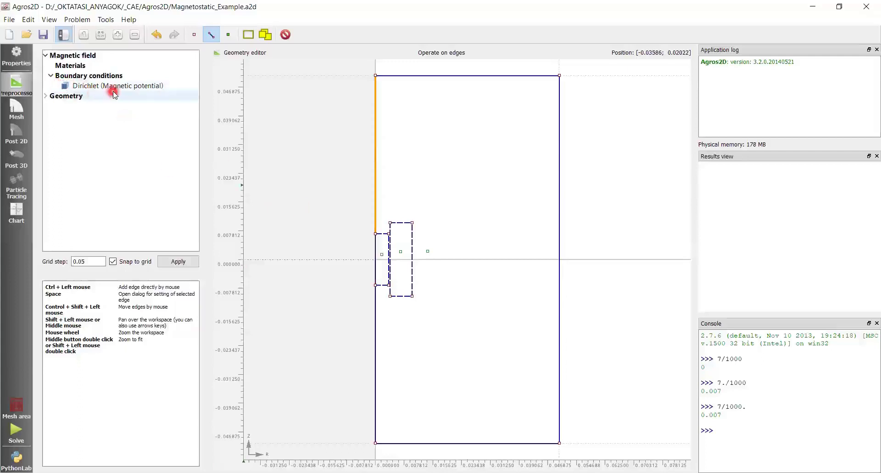
left_click(500, 76)
left_click(303, 202)
left_click(220, 165)
Add a new material named 'Air'.
right_click(76, 66)
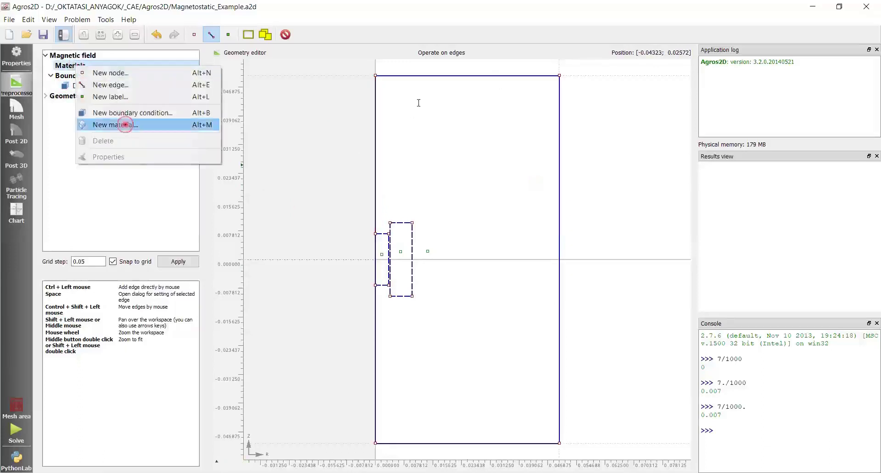
left_click(125, 124)
type("Air")
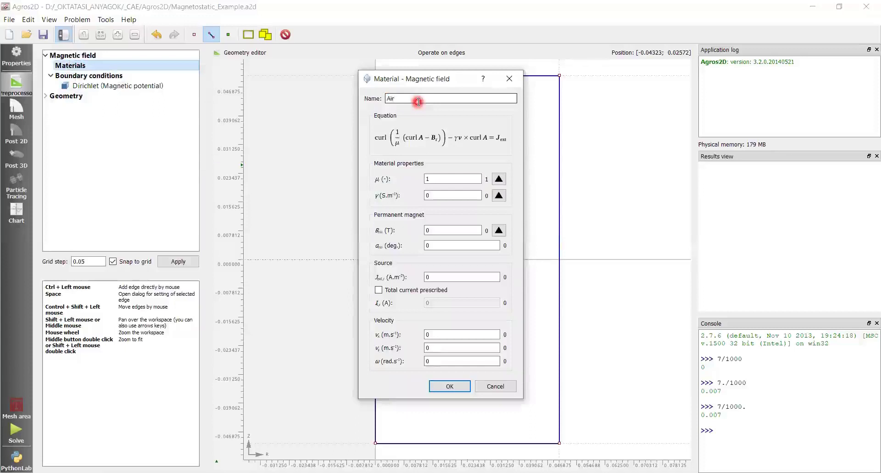
left_click(452, 387)
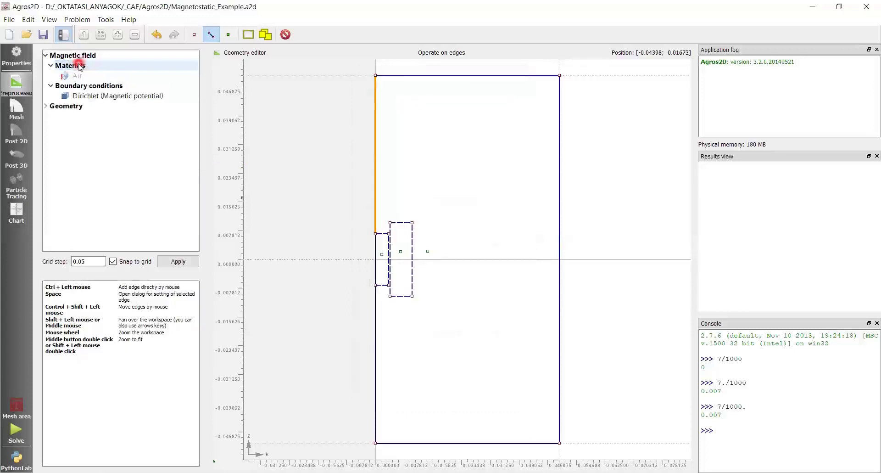
Define a 'Winding' material with total prescribed current 2000*0.2.
right_click(78, 66)
left_click(115, 123)
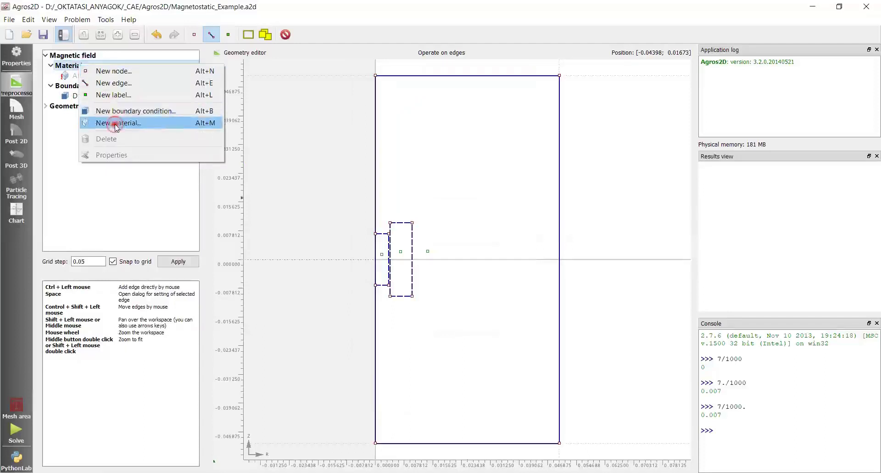
type("Winding")
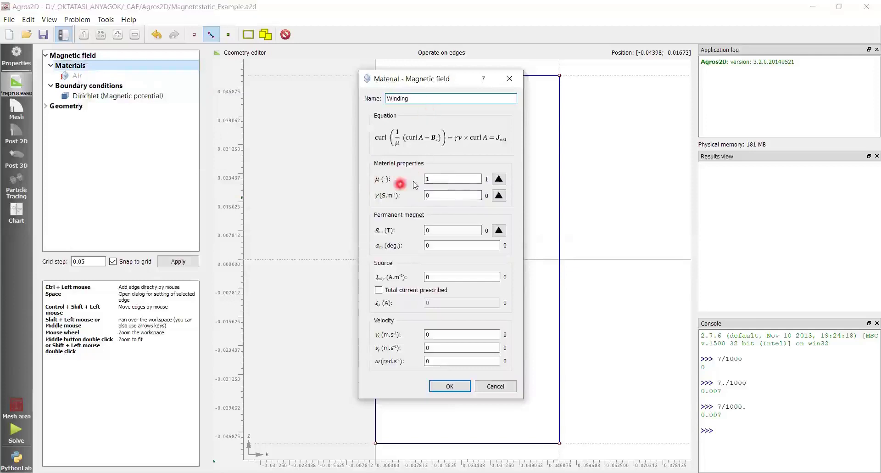
left_click(436, 179)
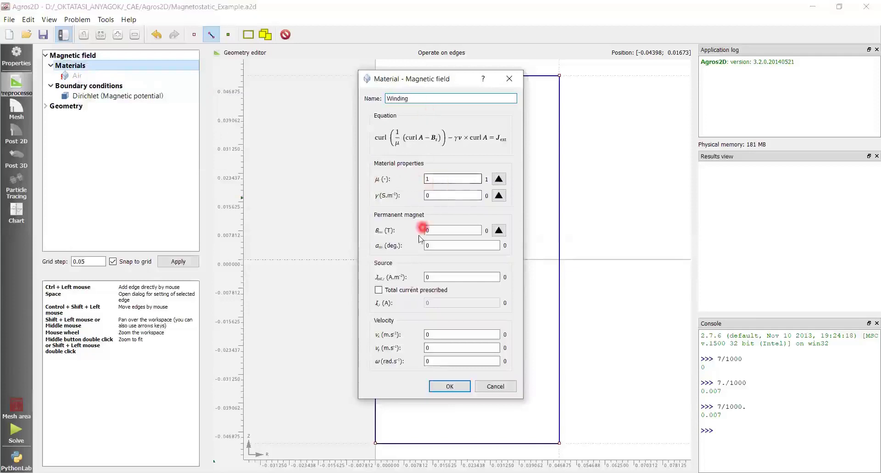
left_click(403, 291)
double_click(437, 302)
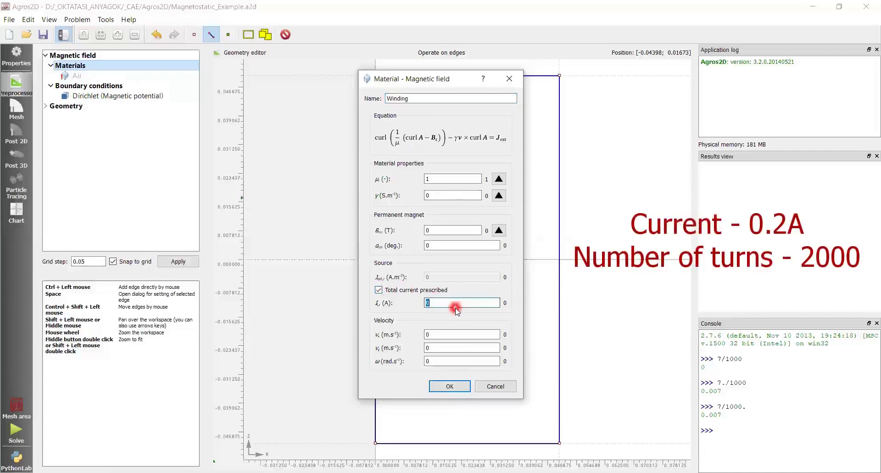
type("2000*0.2")
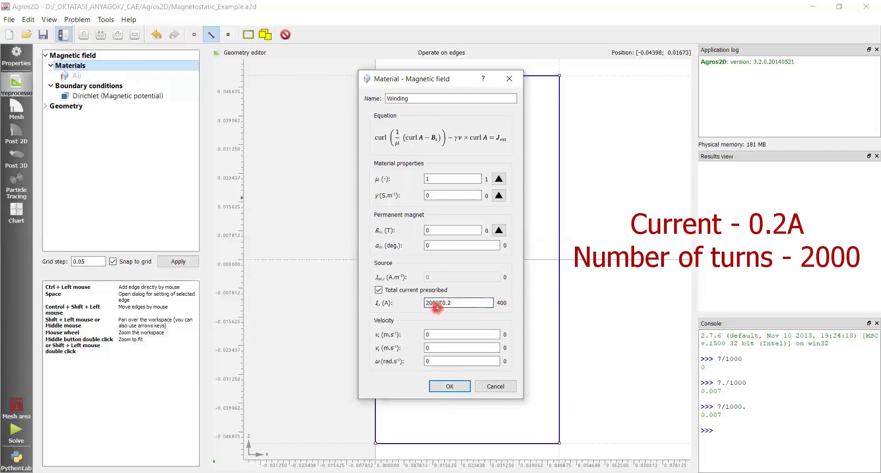
left_click(449, 387)
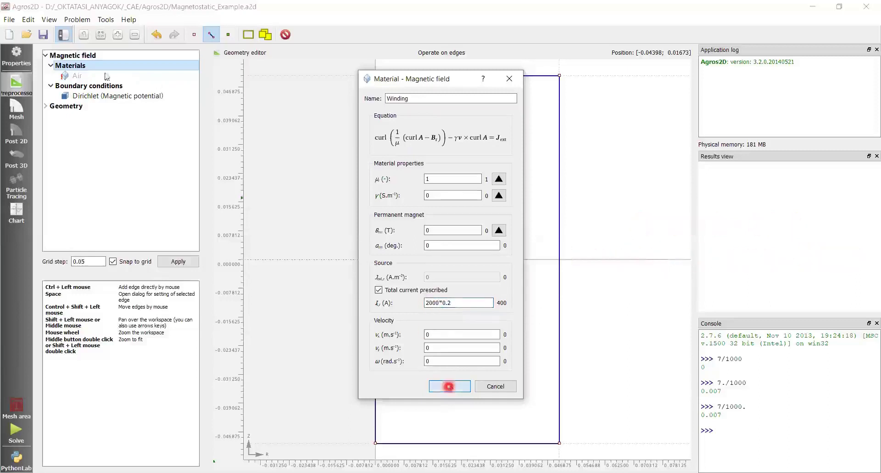
Finish the Winding material and start a new material named 'Steel1008'.
left_click(72, 66)
right_click(71, 66)
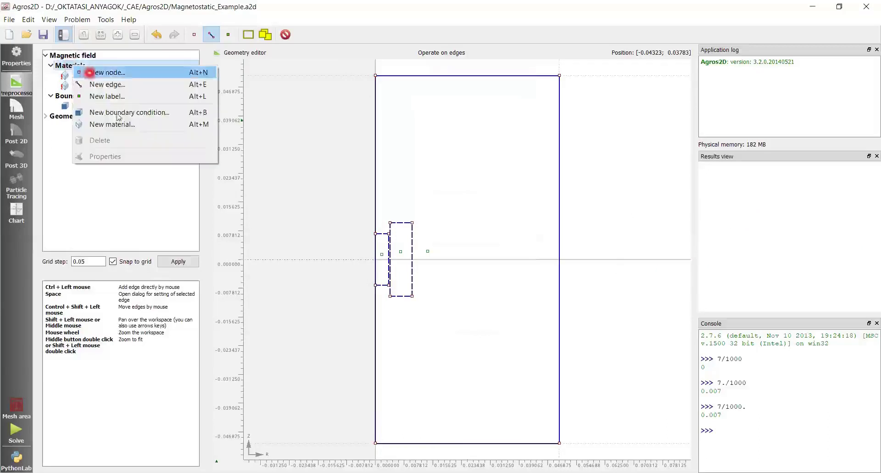
left_click(122, 123)
type("Steel1008_BH")
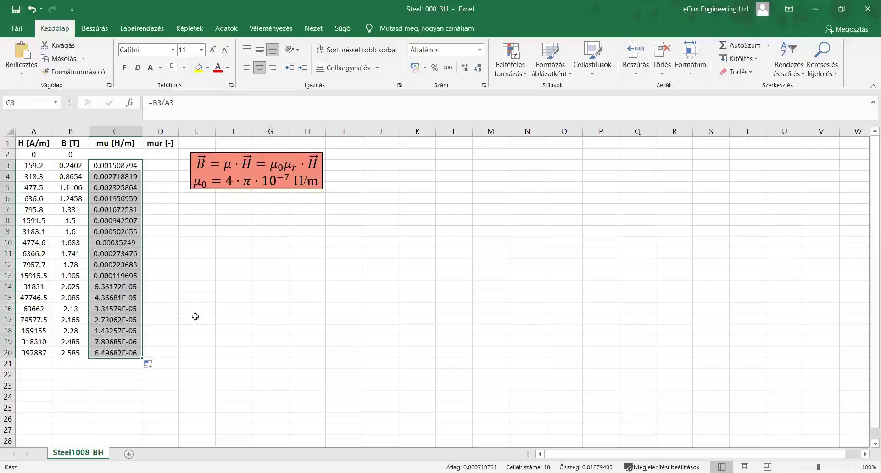
Fill D3:D20 with mur = C3/(4*PI()*1e-7), then select the B values in B3:B20.
left_click(159, 166)
left_click(158, 105)
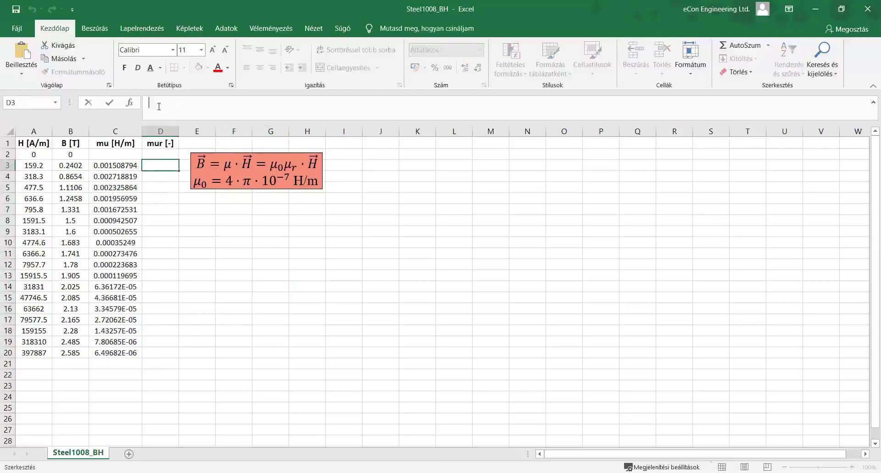
type("=")
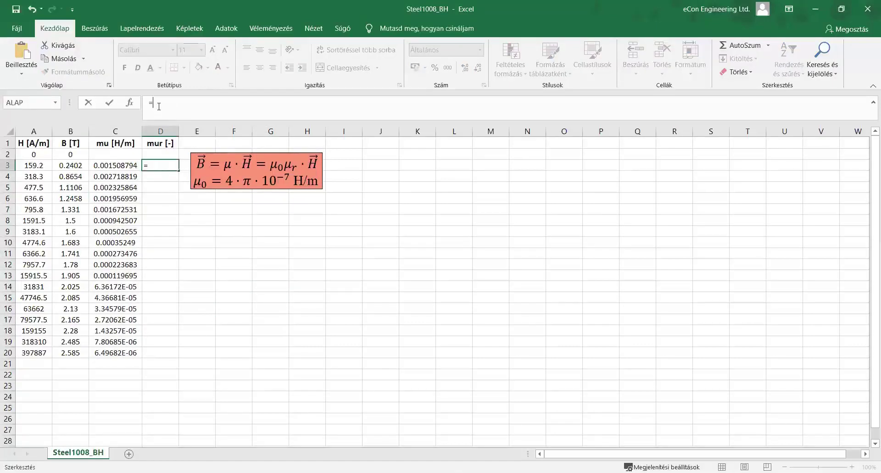
type("c3/")
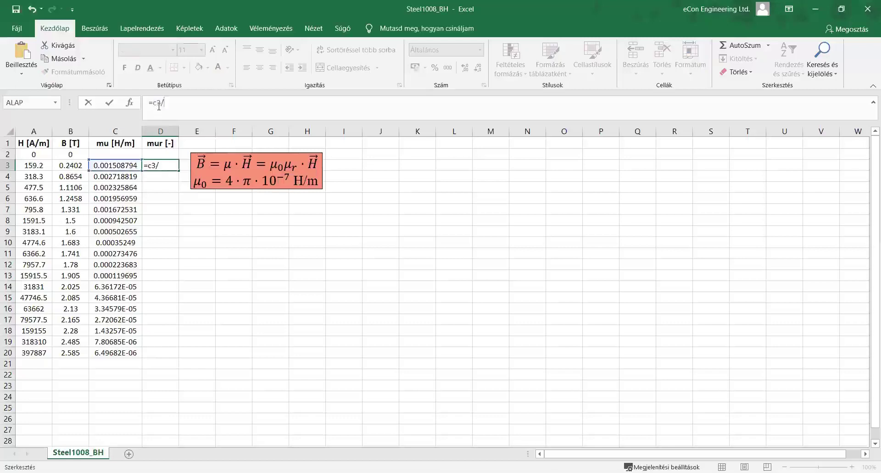
type("()")
type("4*")
type("PI()*")
type("1")
type("e-7")
key("Return")
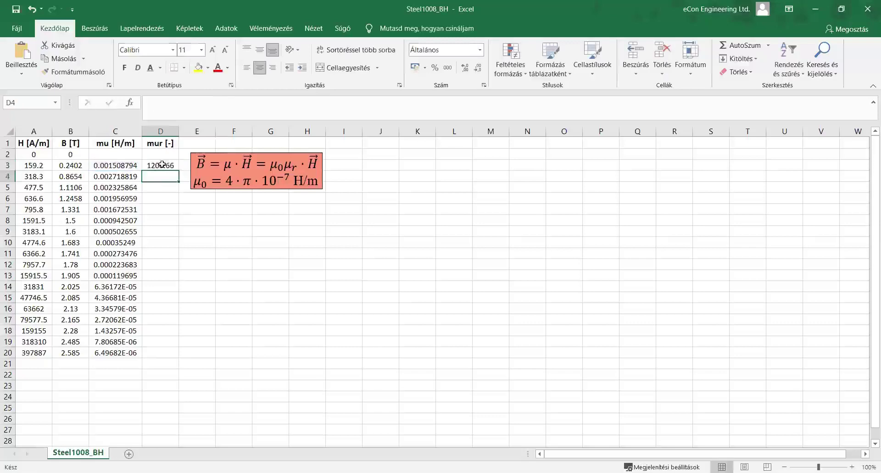
left_click(169, 168)
left_click_drag(171, 171, 185, 364)
left_click(227, 328)
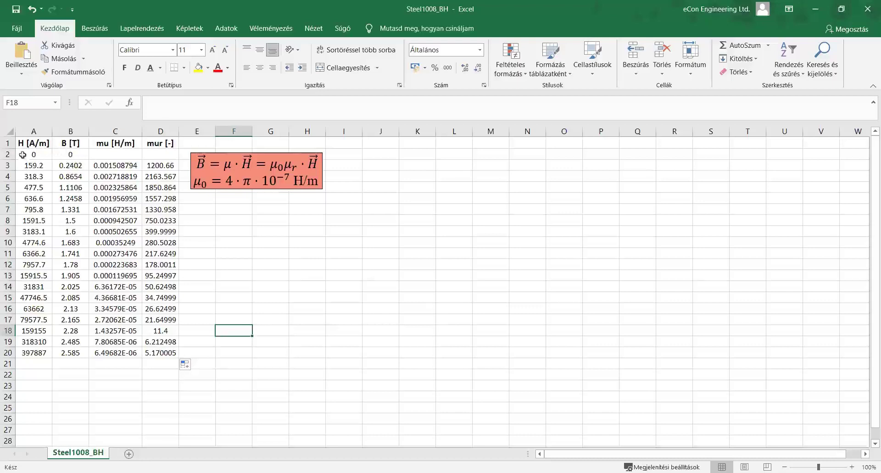
left_click_drag(68, 165, 77, 351)
key("ctrl+c")
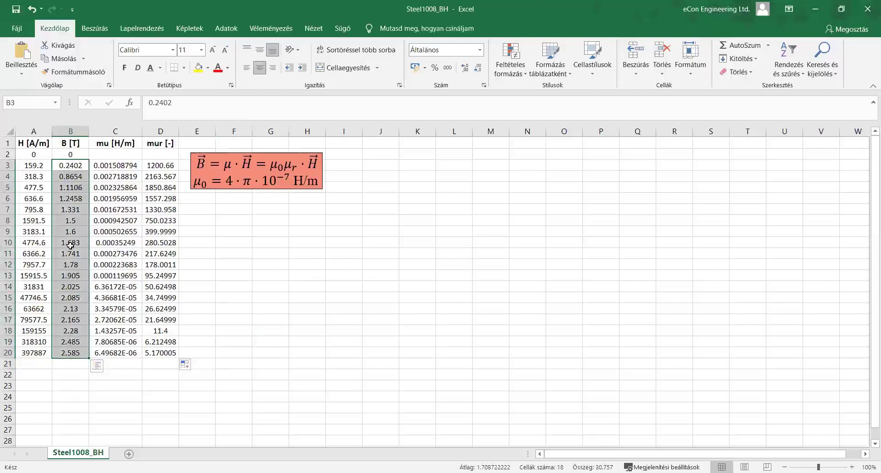
Copy the 18 B values from Excel into the data table's B field.
right_click(70, 245)
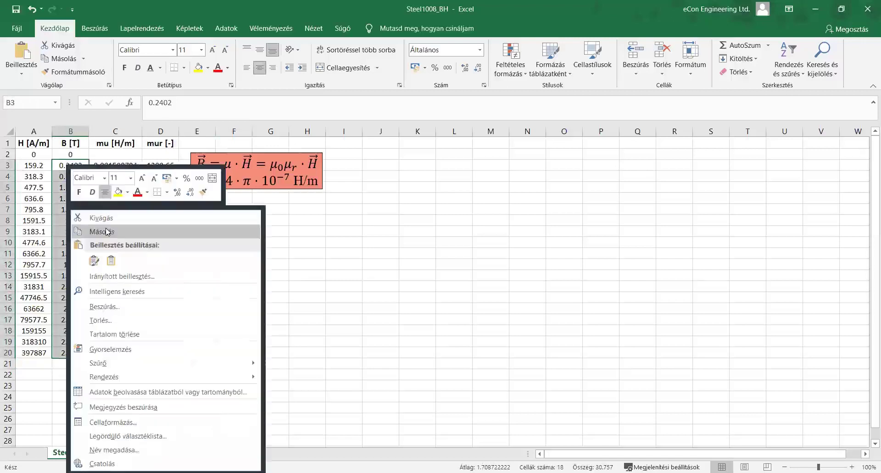
left_click(106, 232)
key("alt+Tab")
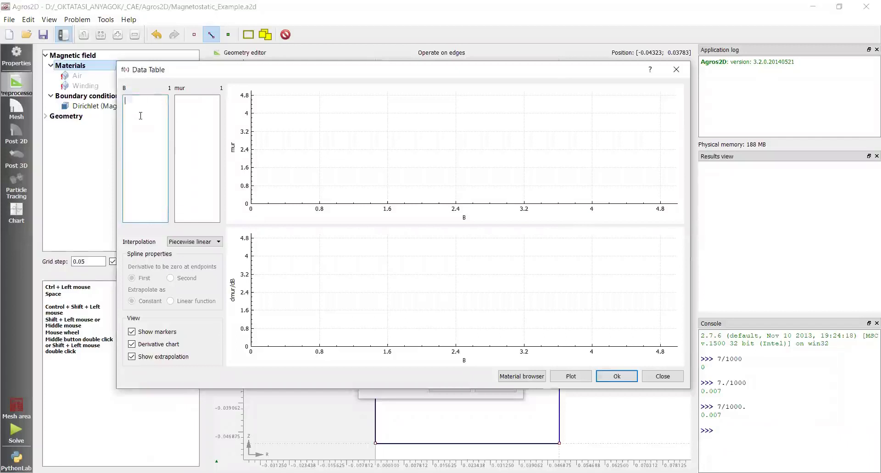
key("ctrl+v")
Paste the column D mur values into the mur field and plot mur(B).
key("alt+Tab")
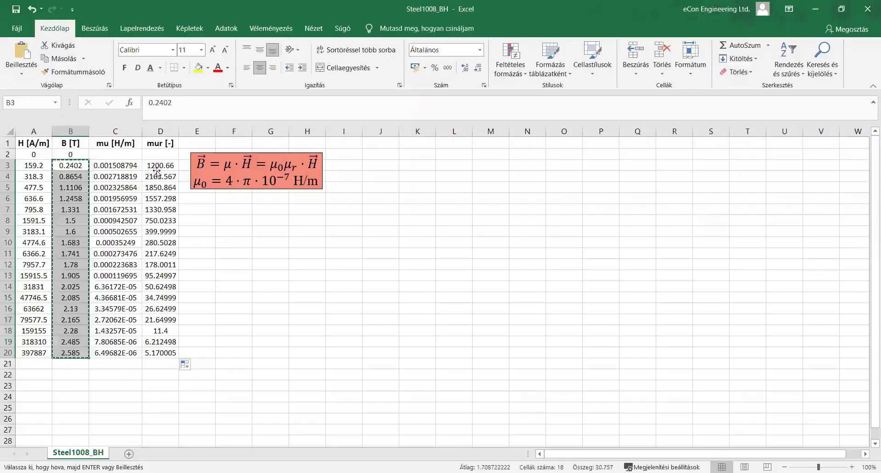
left_click_drag(161, 165, 160, 353)
right_click(169, 306)
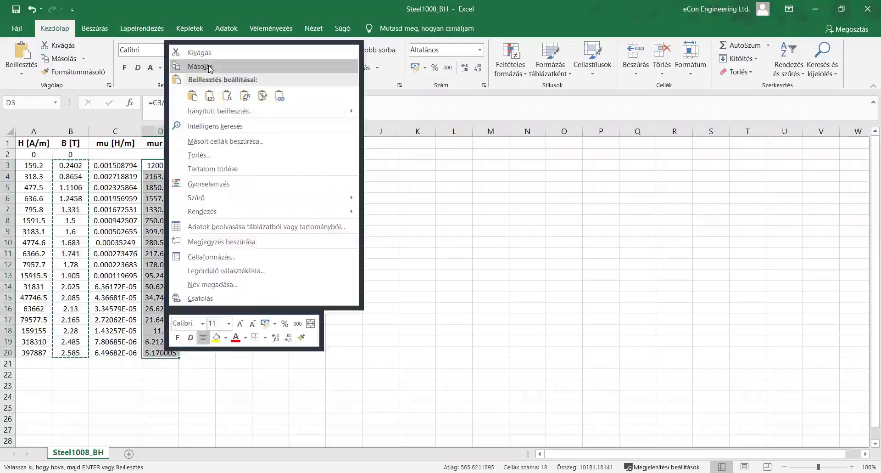
left_click(209, 68)
key("alt+Tab")
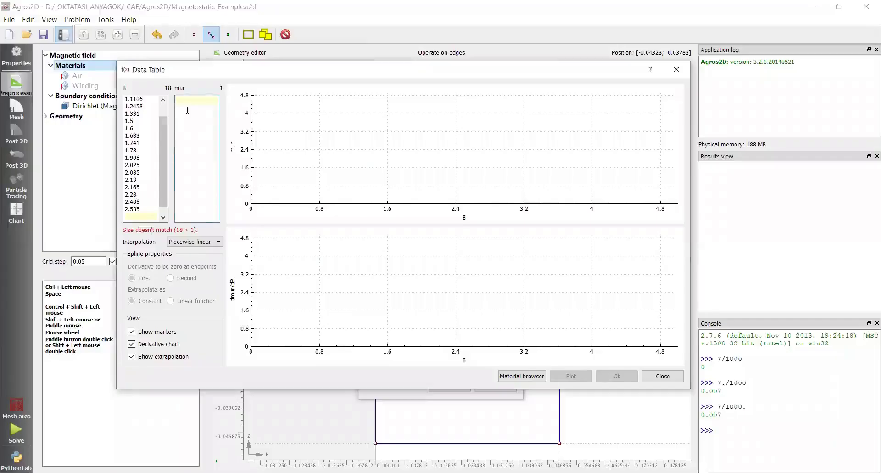
key("ctrl+v")
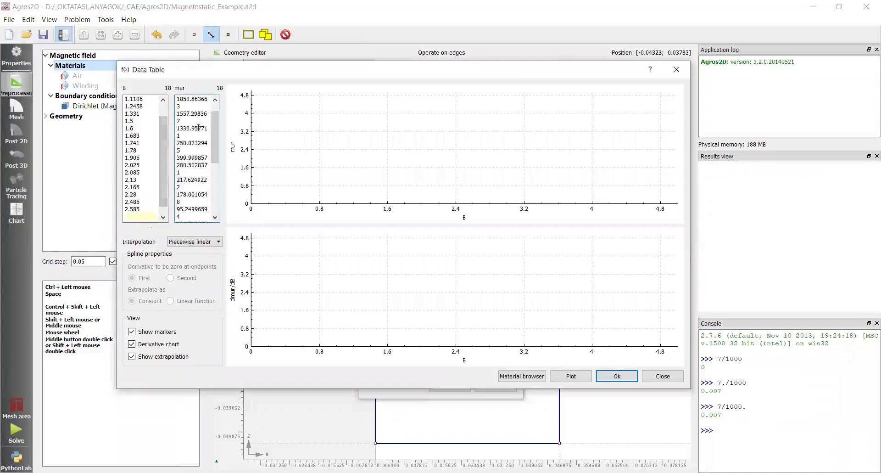
left_click(569, 377)
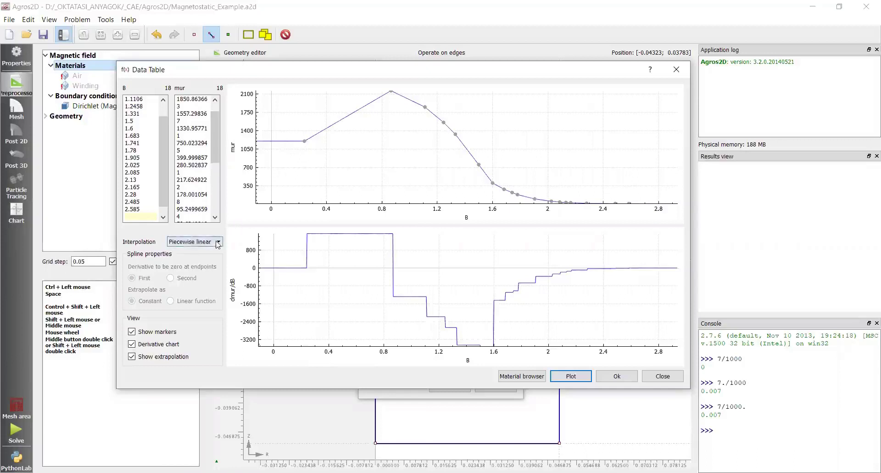
Use cubic spline interpolation with zero first endpoint derivative and constant extrapolation.
left_click(218, 243)
left_click(193, 250)
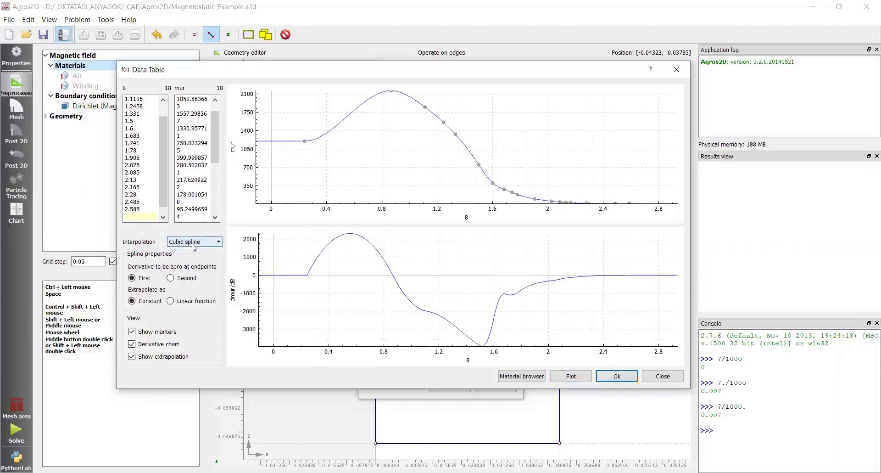
left_click(186, 279)
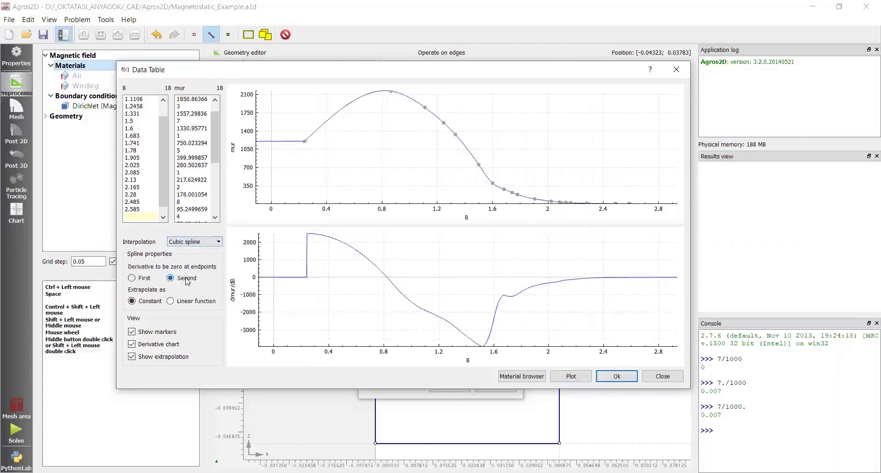
left_click(146, 279)
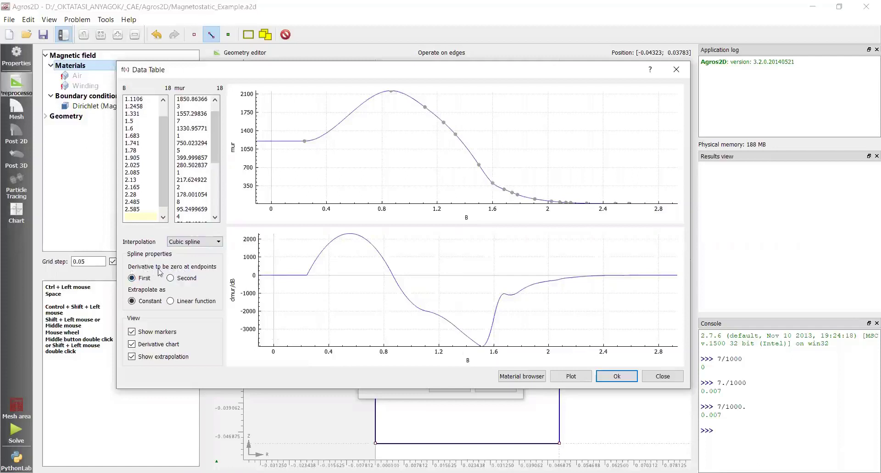
left_click(186, 281)
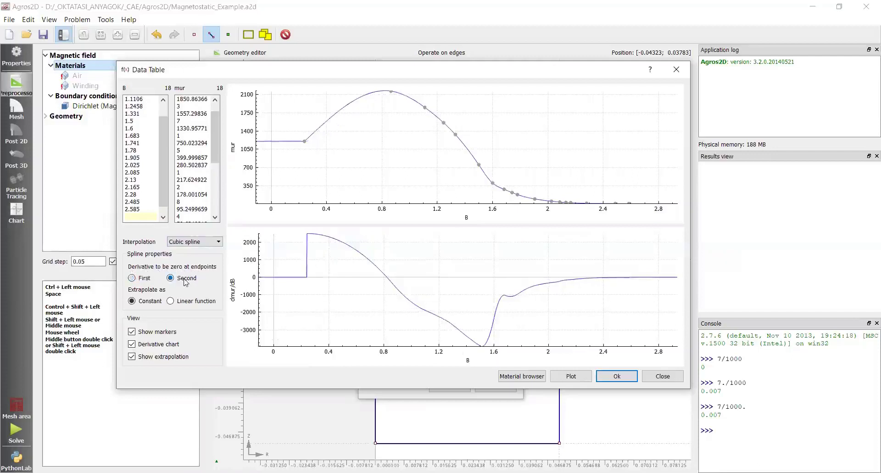
left_click(148, 277)
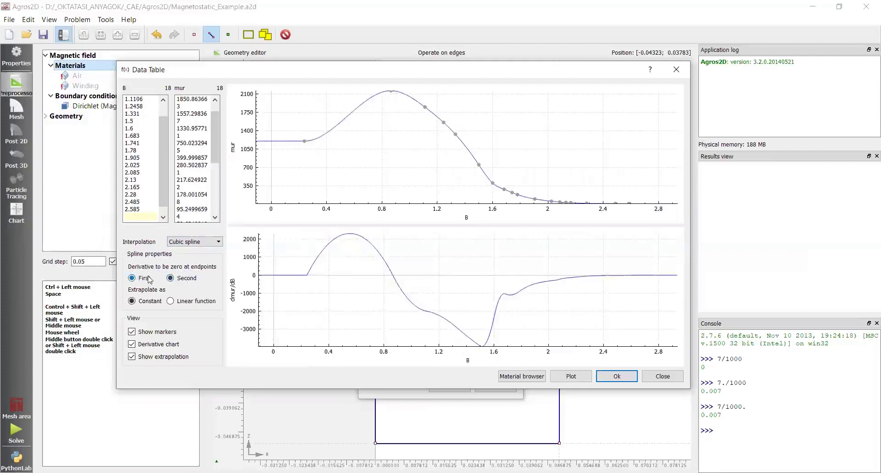
left_click(186, 302)
left_click(148, 306)
scroll(189, 244, "down", 1)
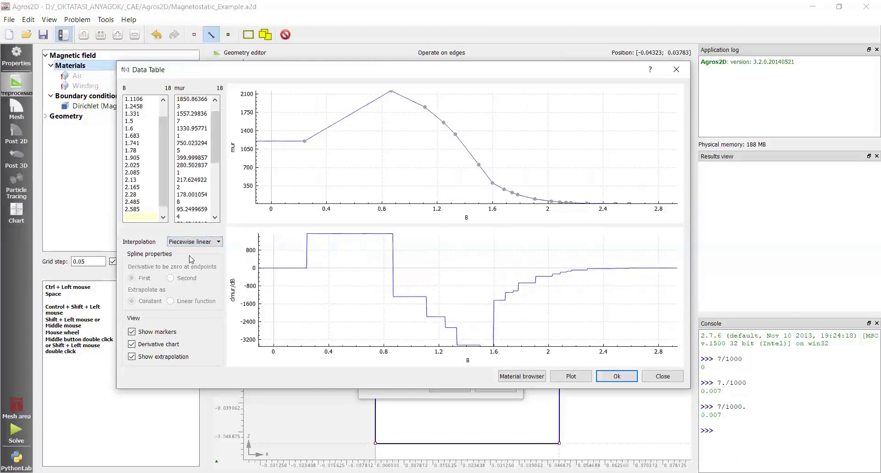
scroll(197, 244, "up", 1)
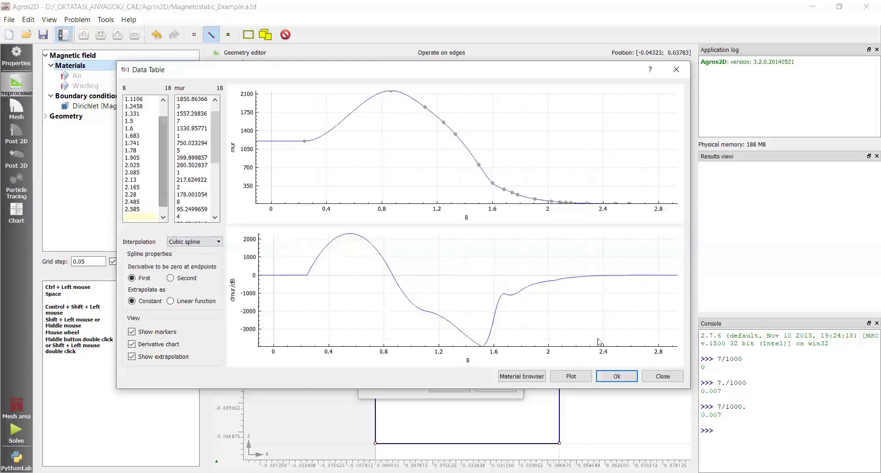
Accept the Steel1008 mur(B) data table and close it.
key("Return")
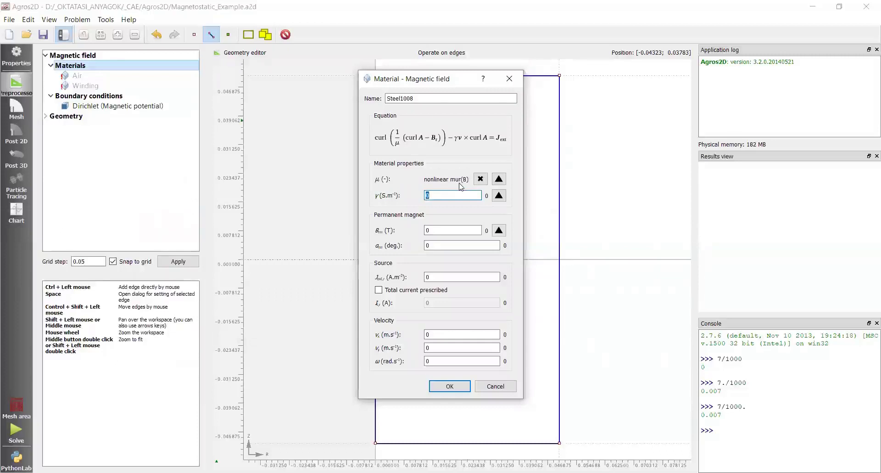
Save Steel1008 and assign it to the left core rectangle's label.
left_click(451, 387)
scroll(397, 256, "up", 3)
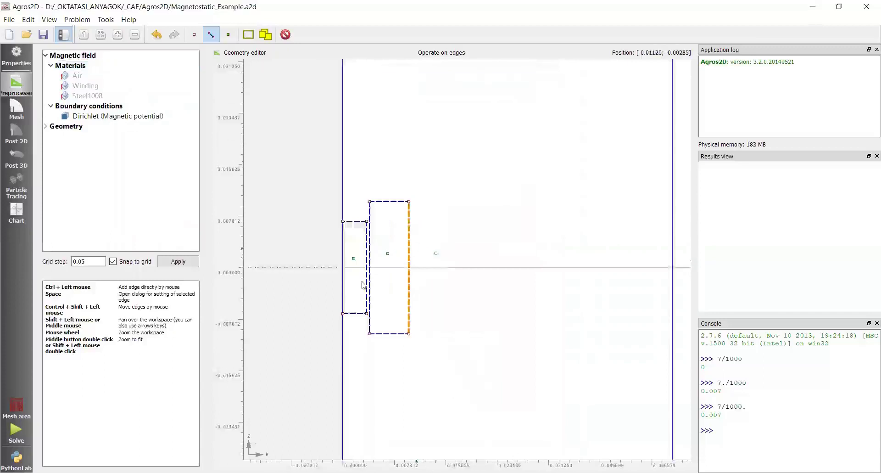
scroll(397, 257, "up", 2)
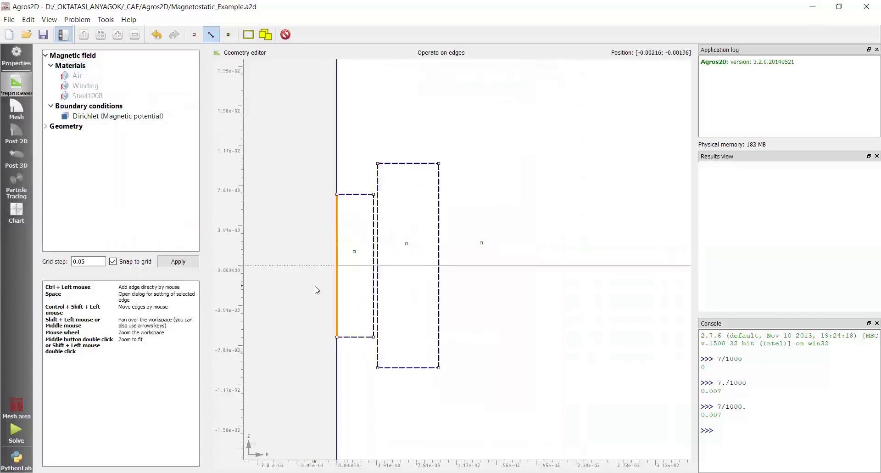
left_click(228, 35)
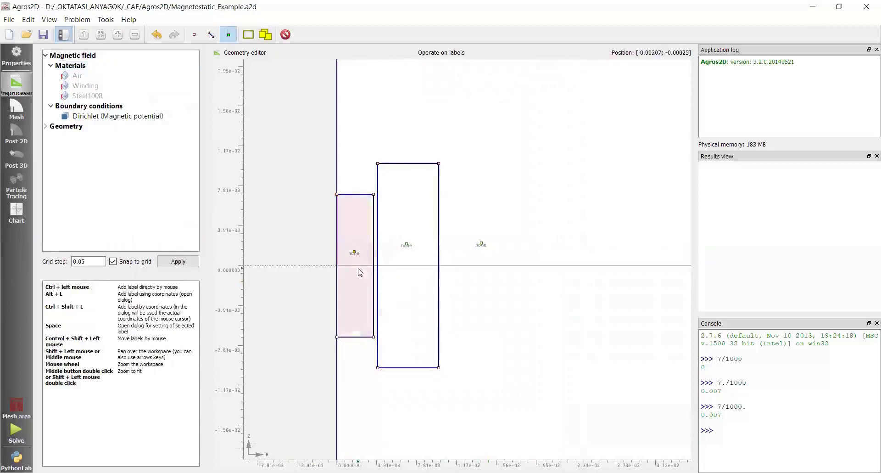
left_click(360, 271)
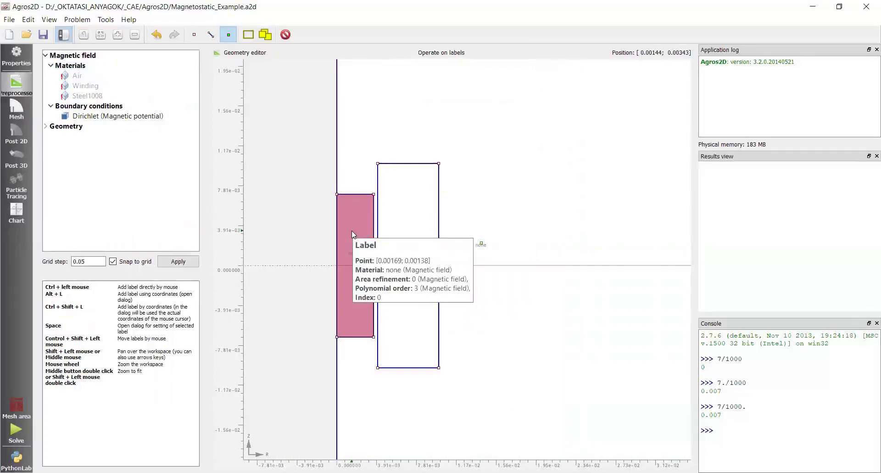
key("space")
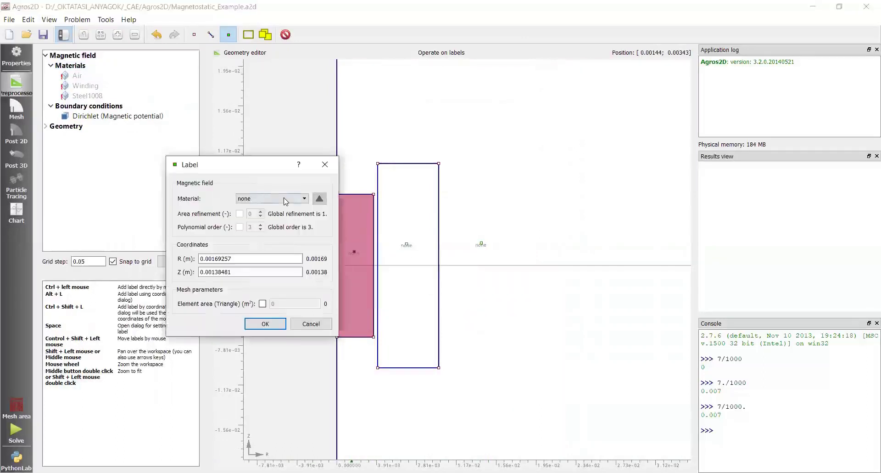
left_click(285, 201)
left_click(264, 232)
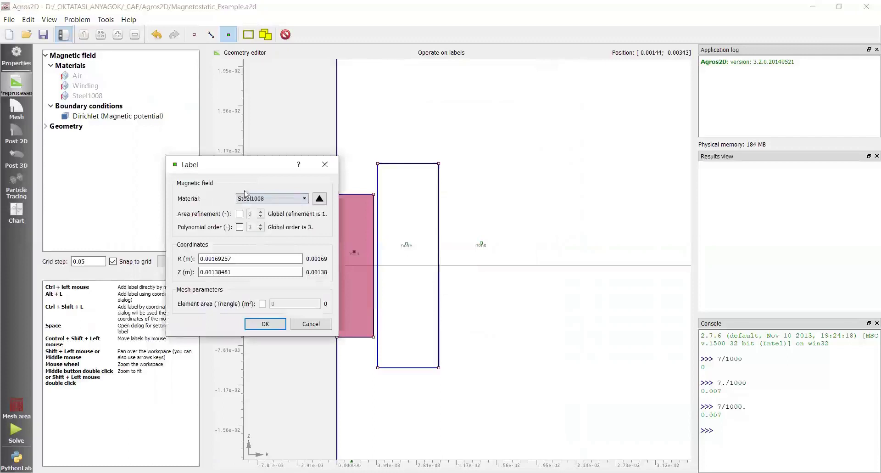
left_click(266, 324)
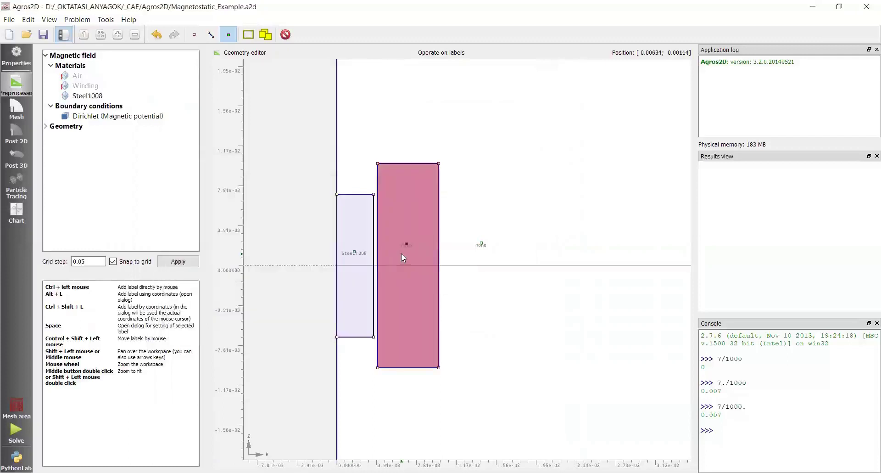
Assign Winding to the coil rectangle and Air to the outer region.
key("space")
key("Down")
key("Down")
left_click(265, 323)
key("space")
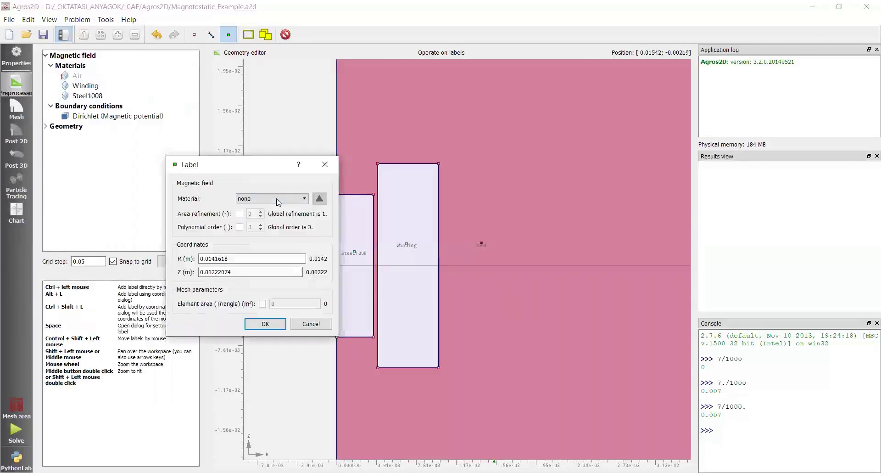
key("Down")
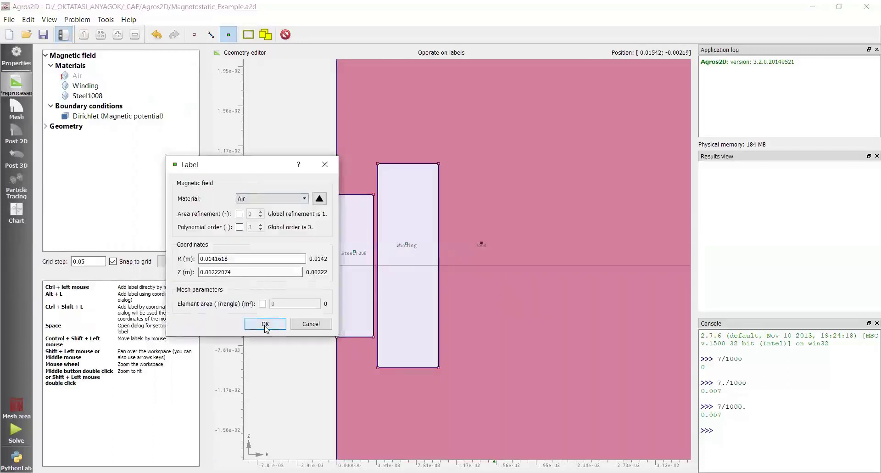
left_click(266, 324)
scroll(379, 205, "down", 3)
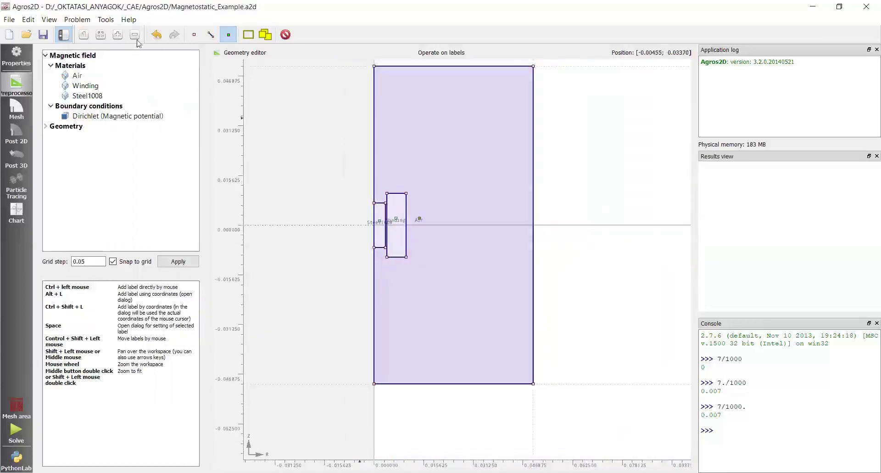
Mesh the solenoid model into about 2608 elements and zoom in on core and coil.
left_click(100, 35)
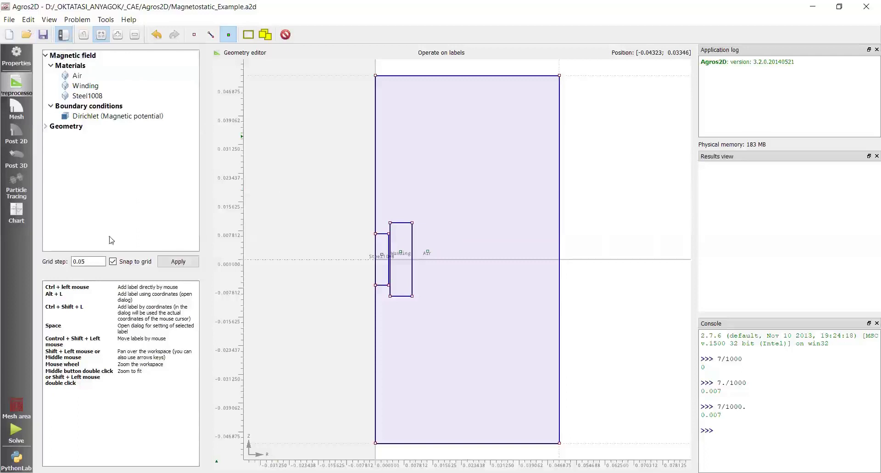
left_click(12, 407)
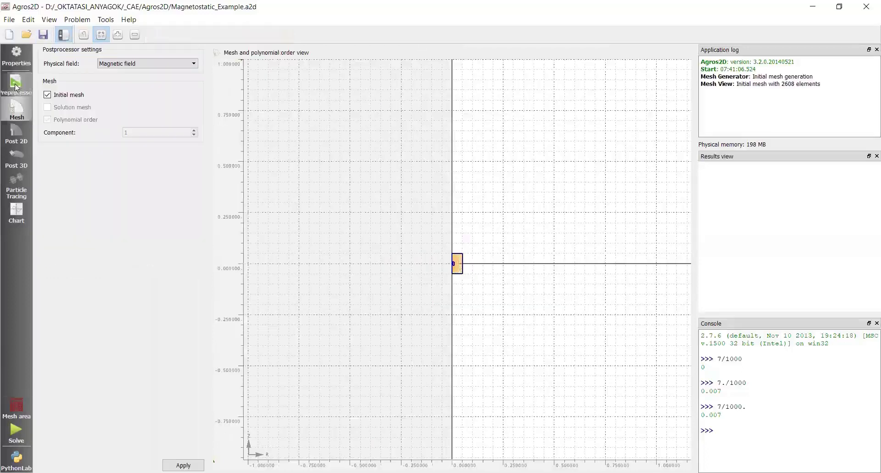
left_click(83, 35)
scroll(416, 251, "up", 2)
scroll(409, 259, "up", 3)
scroll(408, 262, "up", 1)
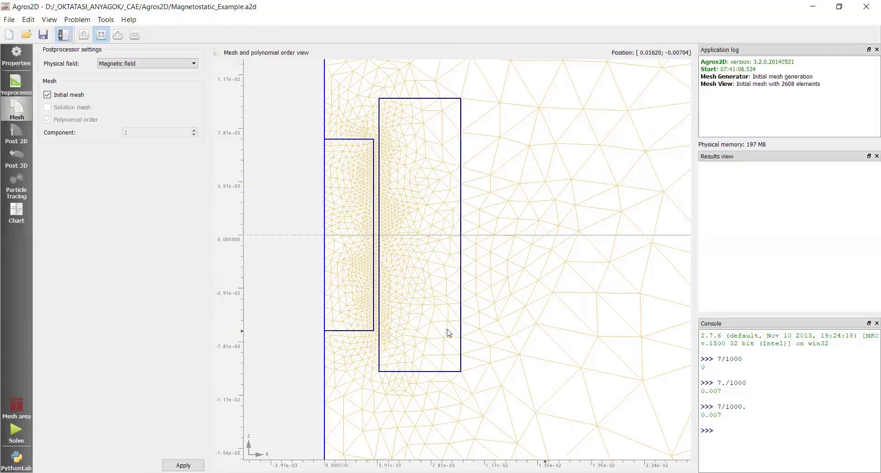
Solve the model and zoom in on the core's flux density magnitude, peaking near 0.28 T.
left_click(24, 432)
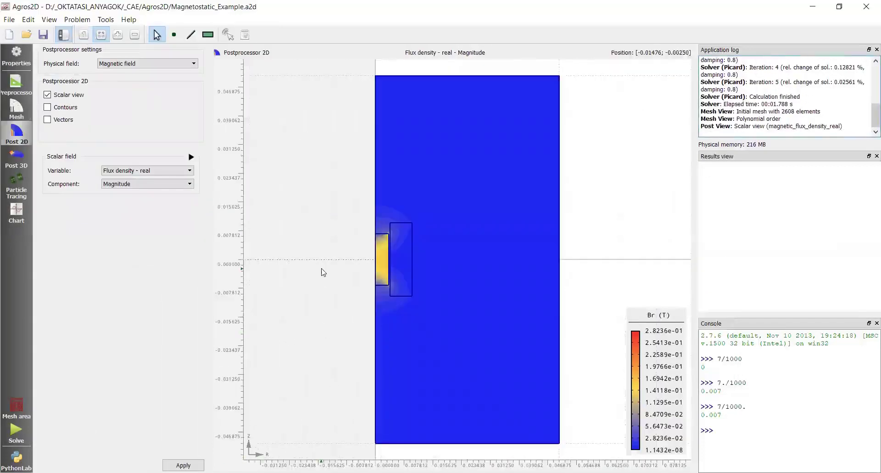
scroll(393, 276, "up", 5)
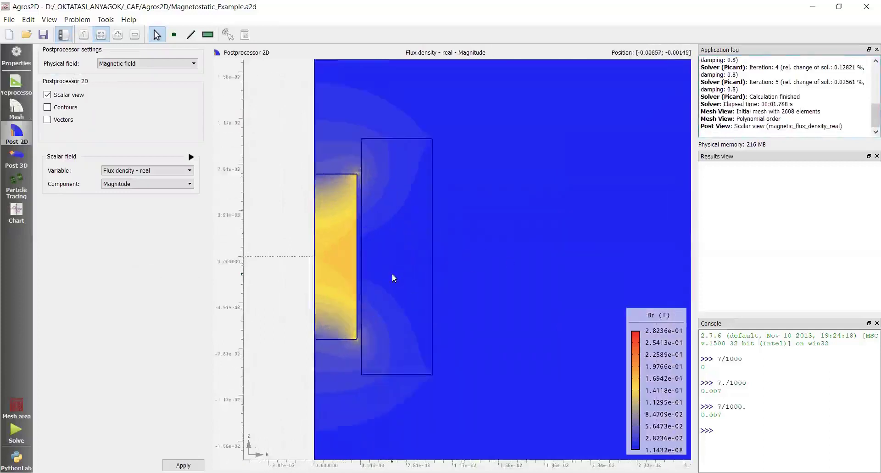
scroll(393, 276, "up", 1)
scroll(282, 279, "up", 1)
scroll(282, 280, "up", 1)
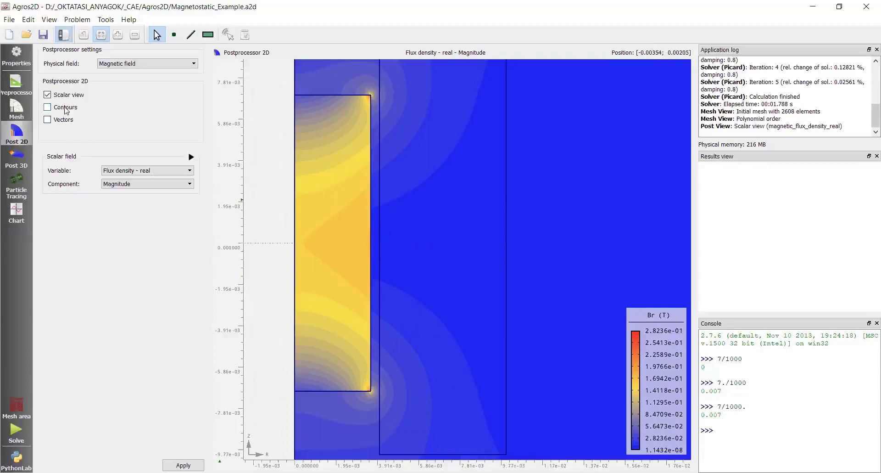
Turn on contours showing vector potential lines.
left_click(65, 108)
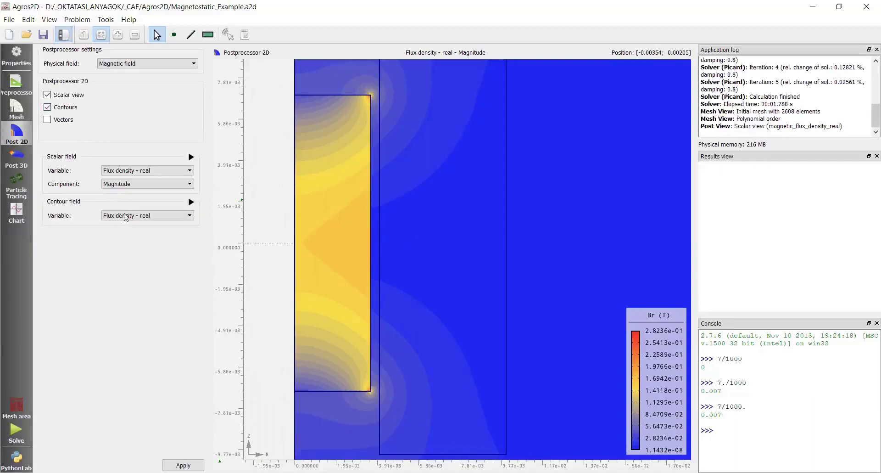
left_click(125, 217)
left_click(148, 232)
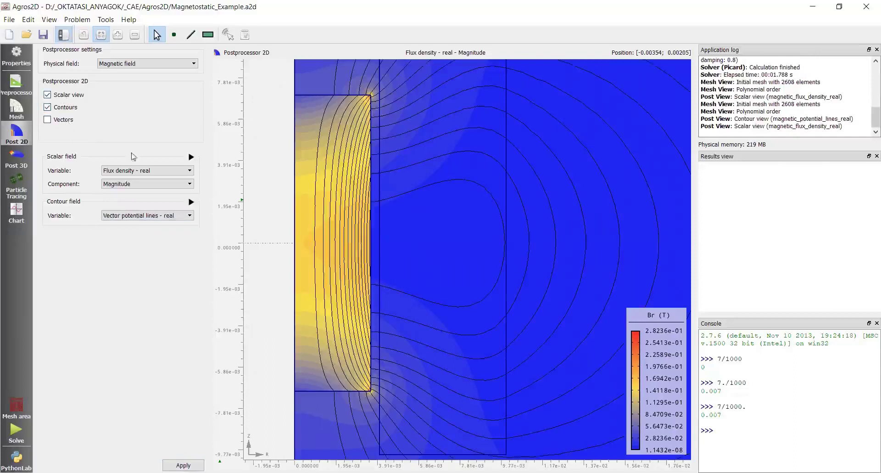
Recolour the scalar field plot with the Jet palette.
left_click(191, 158)
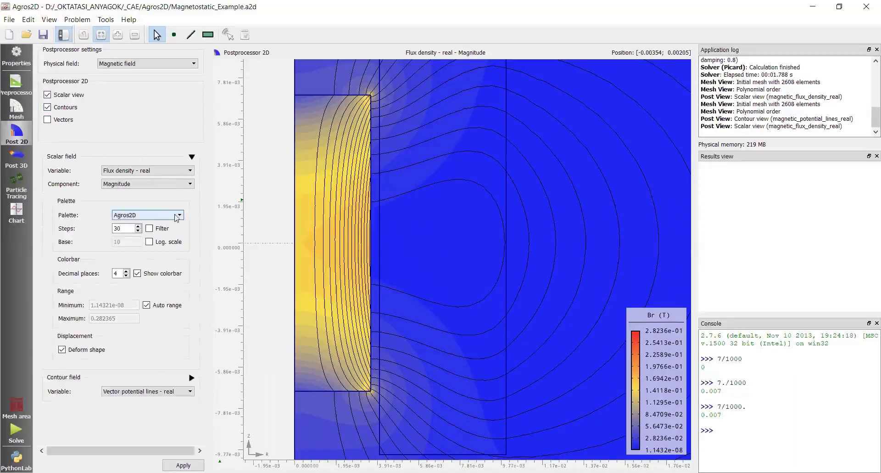
left_click(176, 214)
left_click(160, 232)
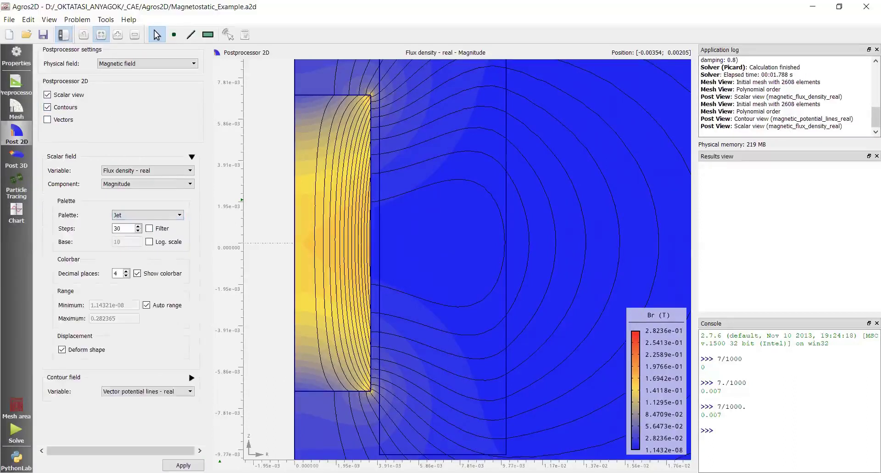
left_click(183, 465)
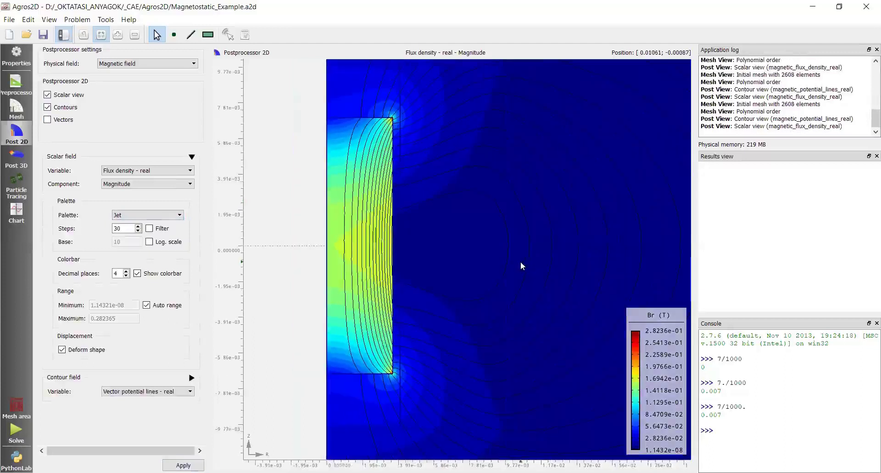
Replace the automatic colour range with a fixed 0 to 0.2 T range.
left_click(146, 305)
left_click(131, 319)
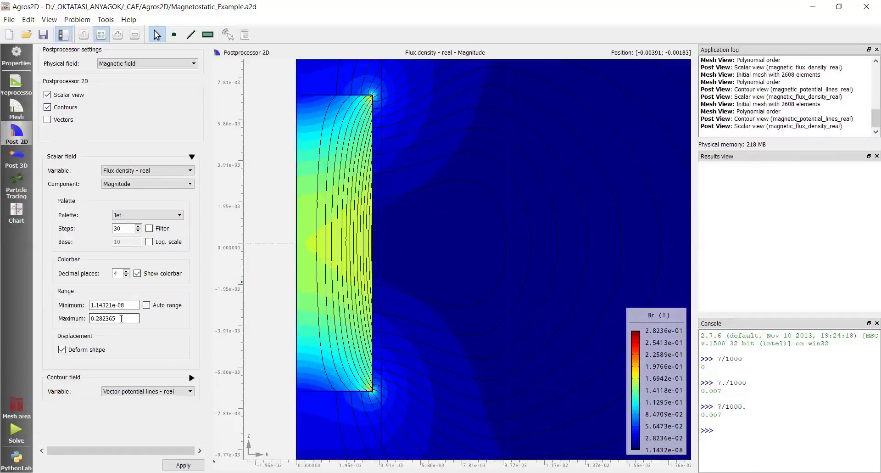
mouse_move(98, 318)
left_mouse_down()
mouse_move(136, 317)
mouse_move(76, 305)
left_mouse_up()
key("BackSpace")
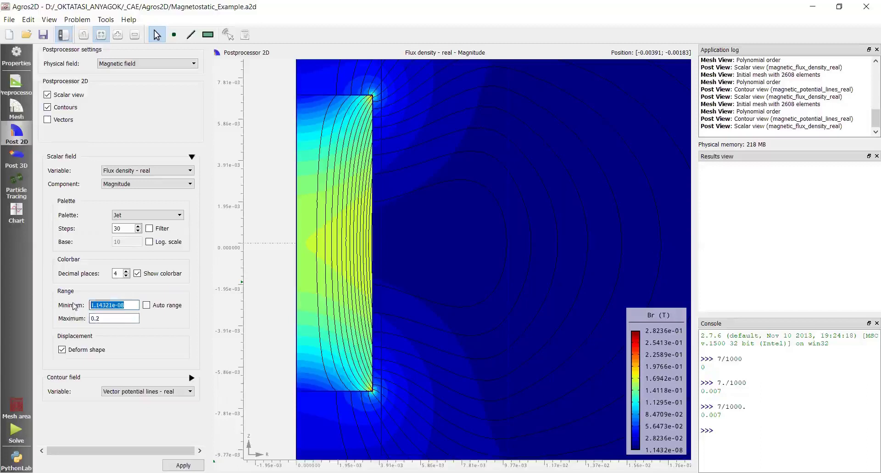
type("0")
left_click(106, 318)
left_click(183, 464)
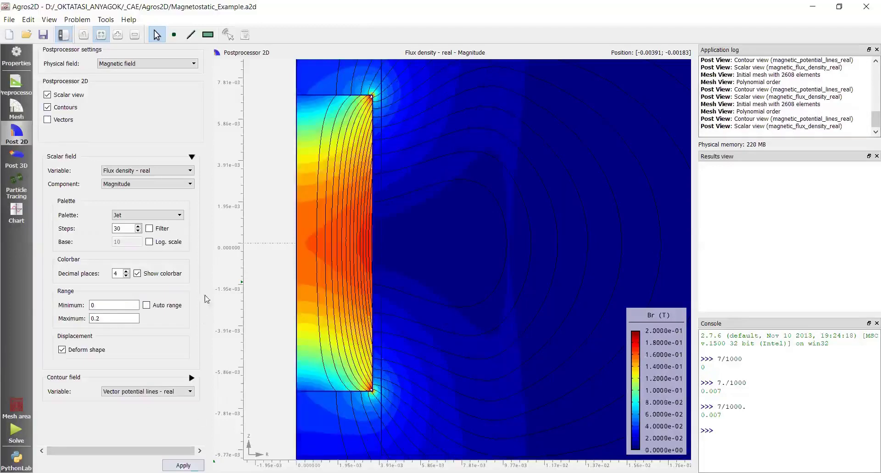
Overlay flux density vector arrows on the field plot, then switch to integral evaluation.
left_click(57, 121)
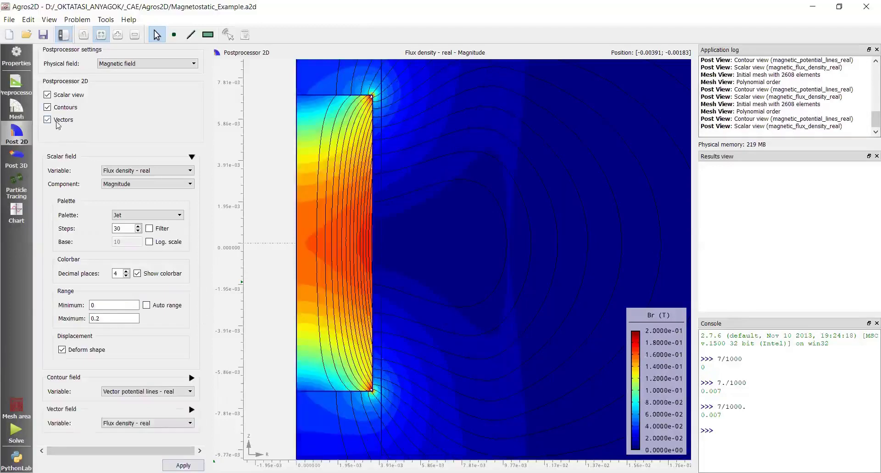
left_click(183, 464)
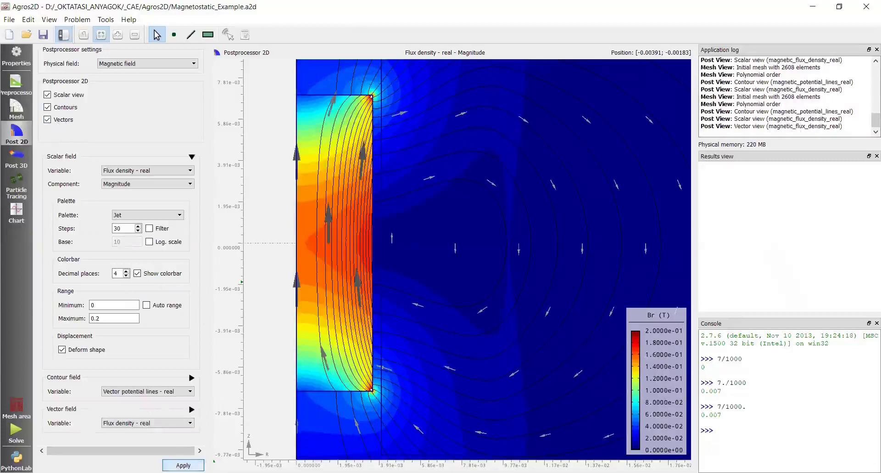
scroll(383, 274, "down", 2)
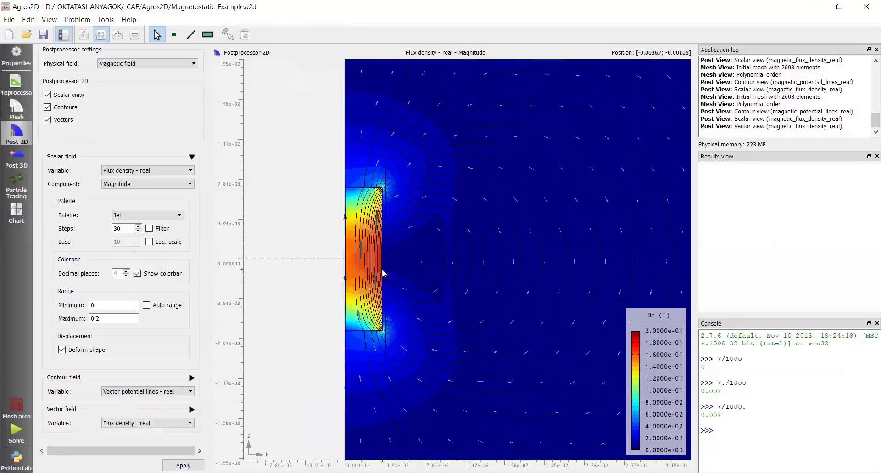
scroll(383, 274, "down", 2)
scroll(419, 273, "up", 2)
scroll(419, 273, "up", 2)
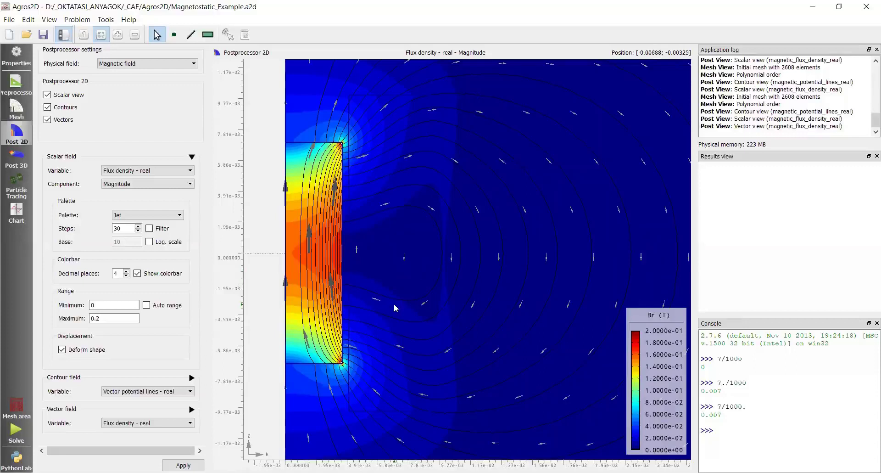
left_click(191, 34)
Compute volume integrals over the core, giving a Maxwell force in x of 0.1713 N.
left_click(208, 35)
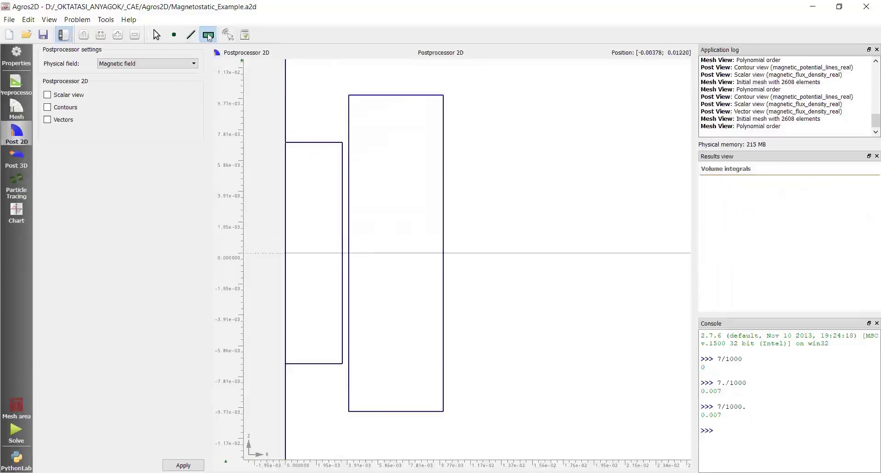
left_click(307, 200)
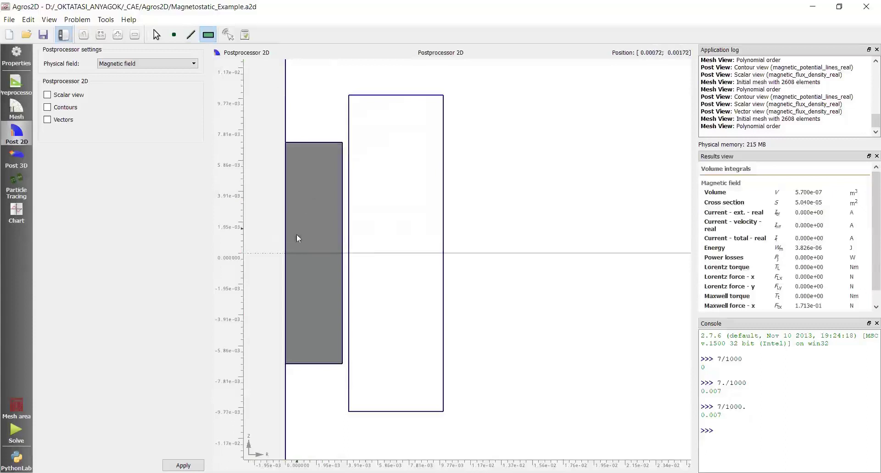
scroll(750, 270, "down", 1)
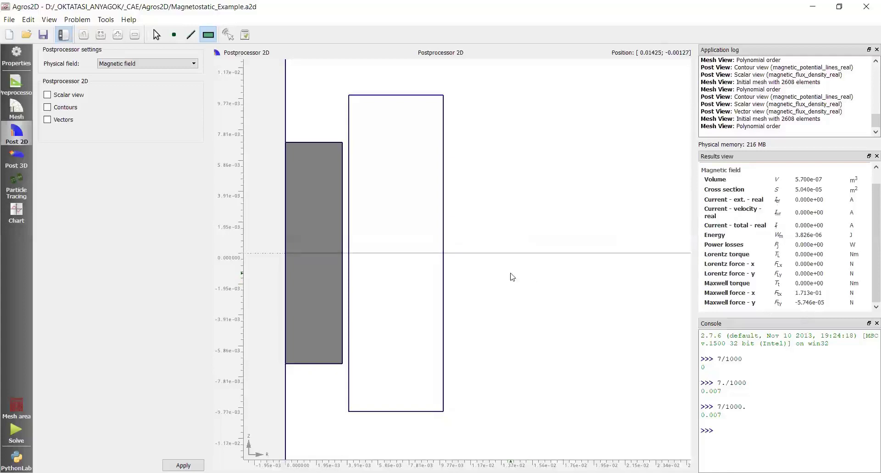
Add the air and winding regions to the integrals and mark the 1.038e-03 J energy.
left_click(318, 99)
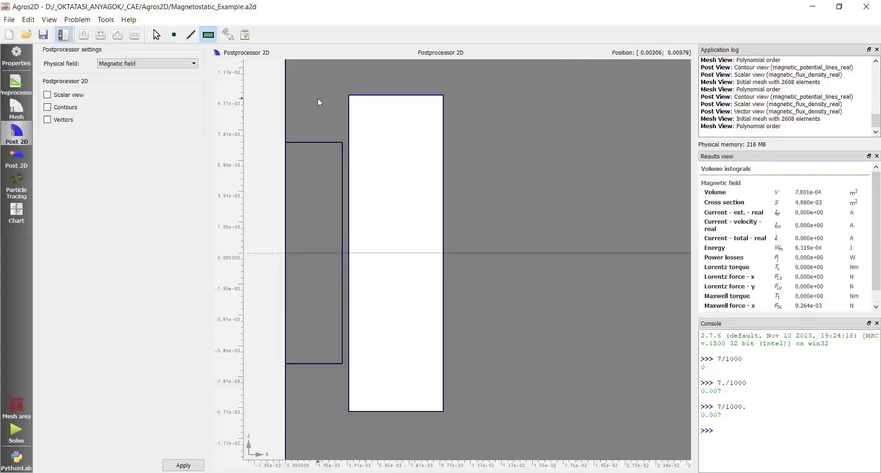
left_click(405, 142)
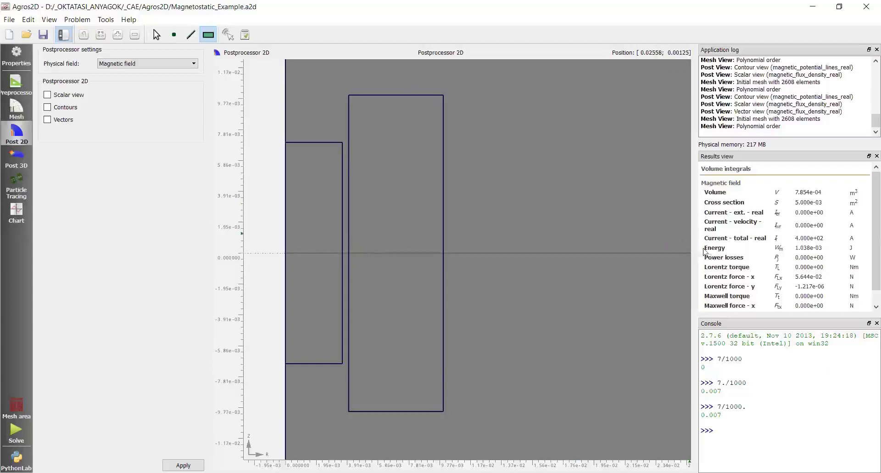
left_click_drag(705, 248, 824, 248)
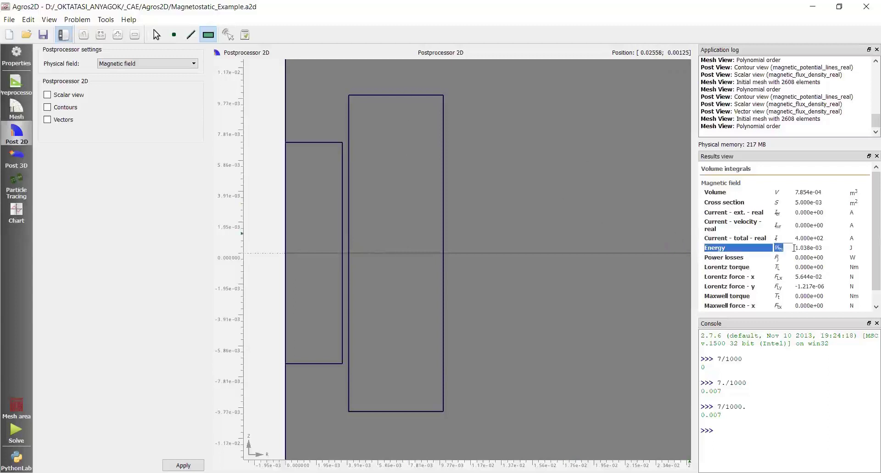
left_click(729, 427)
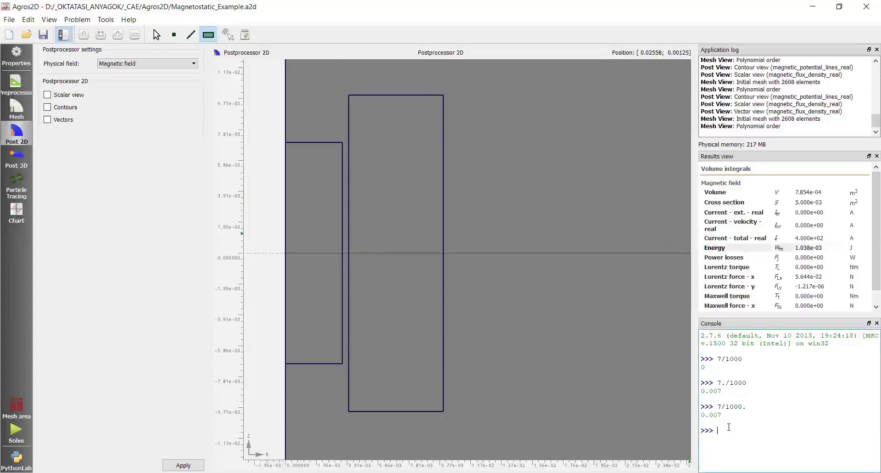
Compute the inductance 2*1.038e-3/0.2**2 in the console, giving 0.0519 H.
type("2*1")
type(".038")
type("e-3/0.")
type("2")
type("**")
type("2")
key("Return")
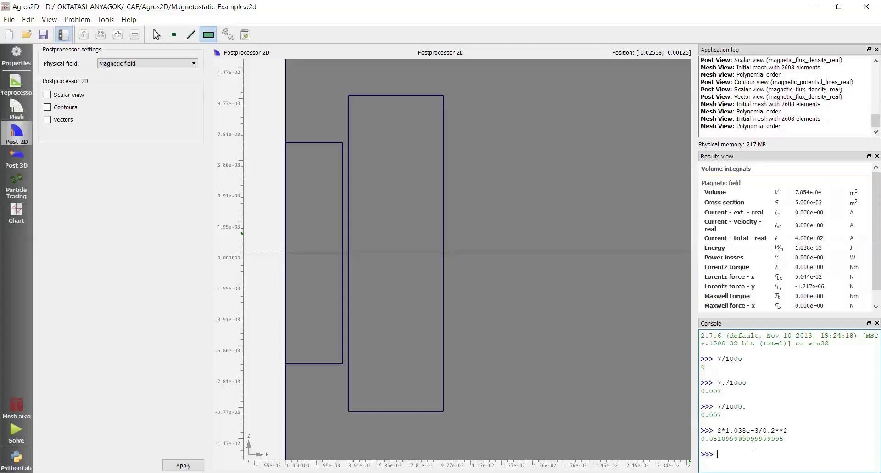
Recompute the inductance in millihenries, giving about 51.9 mH.
key("Up")
type("*1e3")
key("Return")
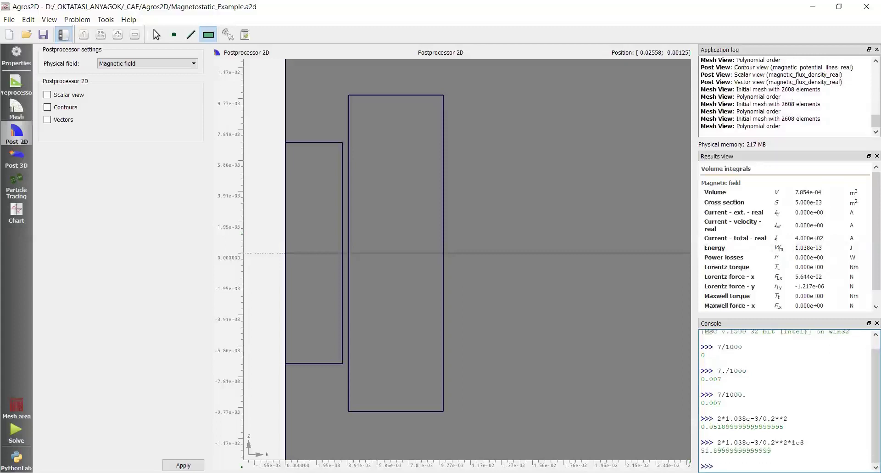